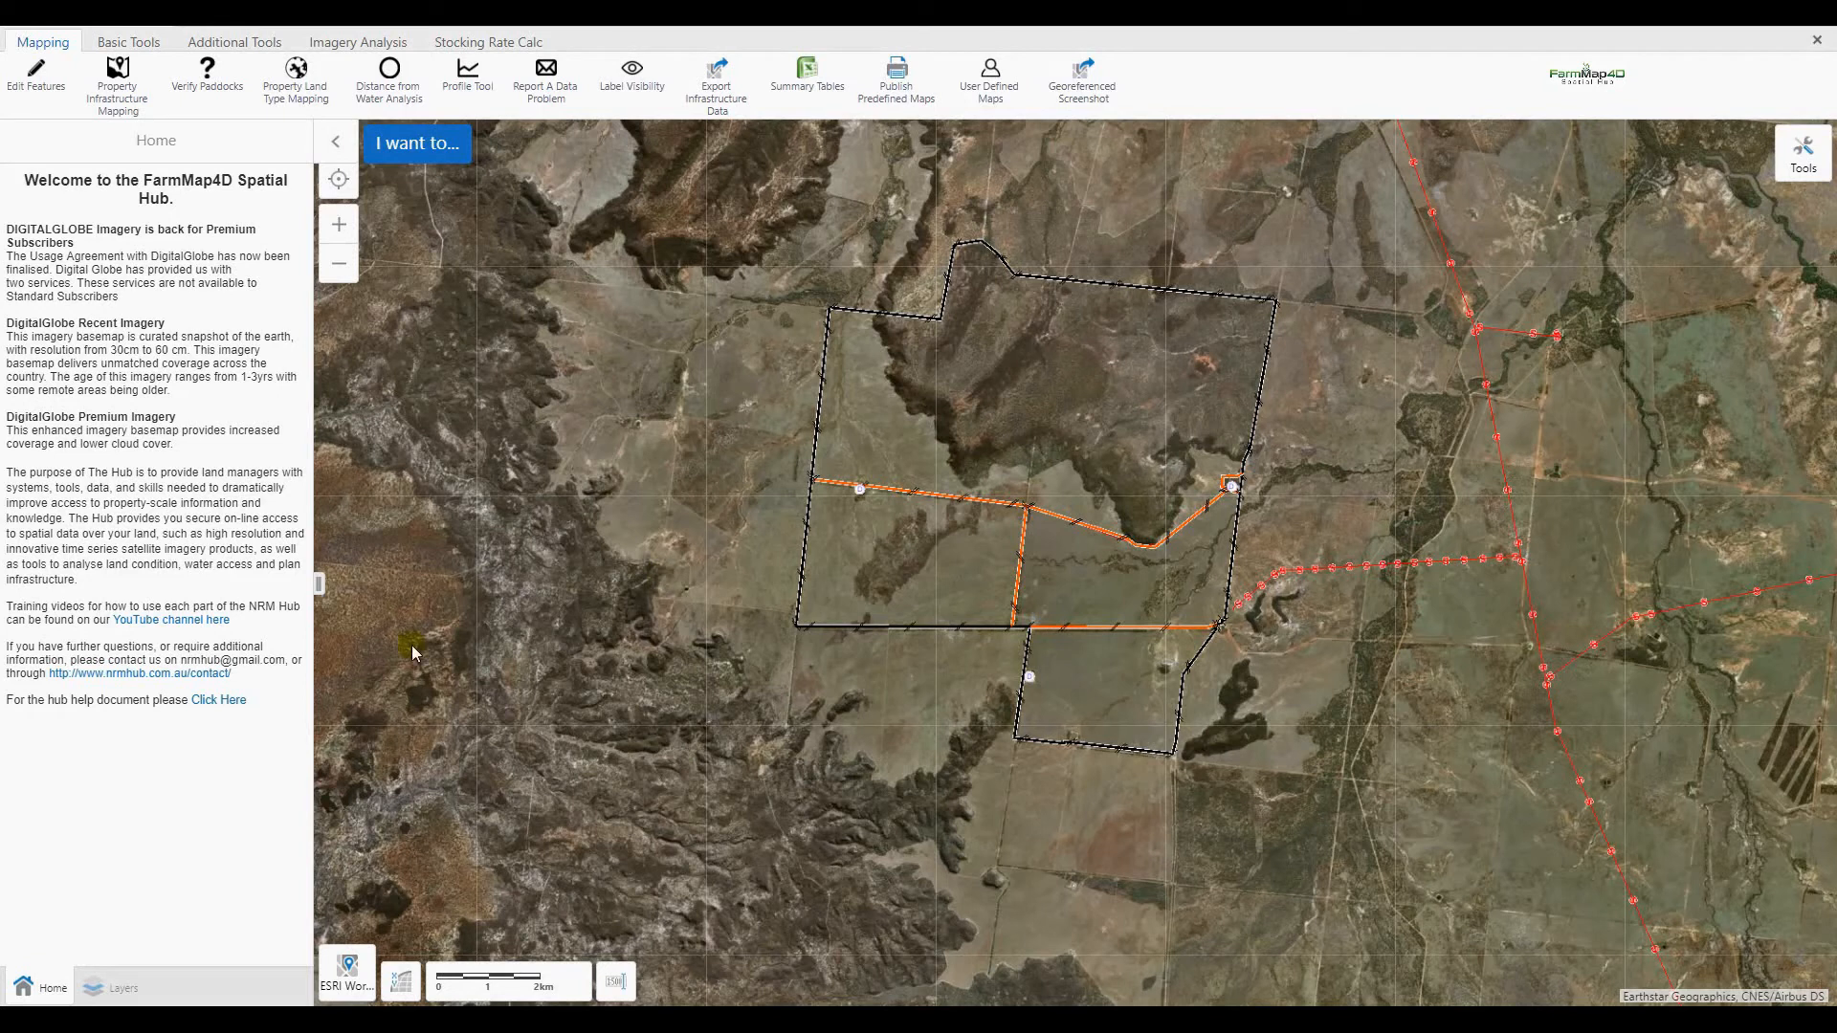
Step: Show the Interim Land Type Reference layer from the Land Types group on the map
click(107, 986)
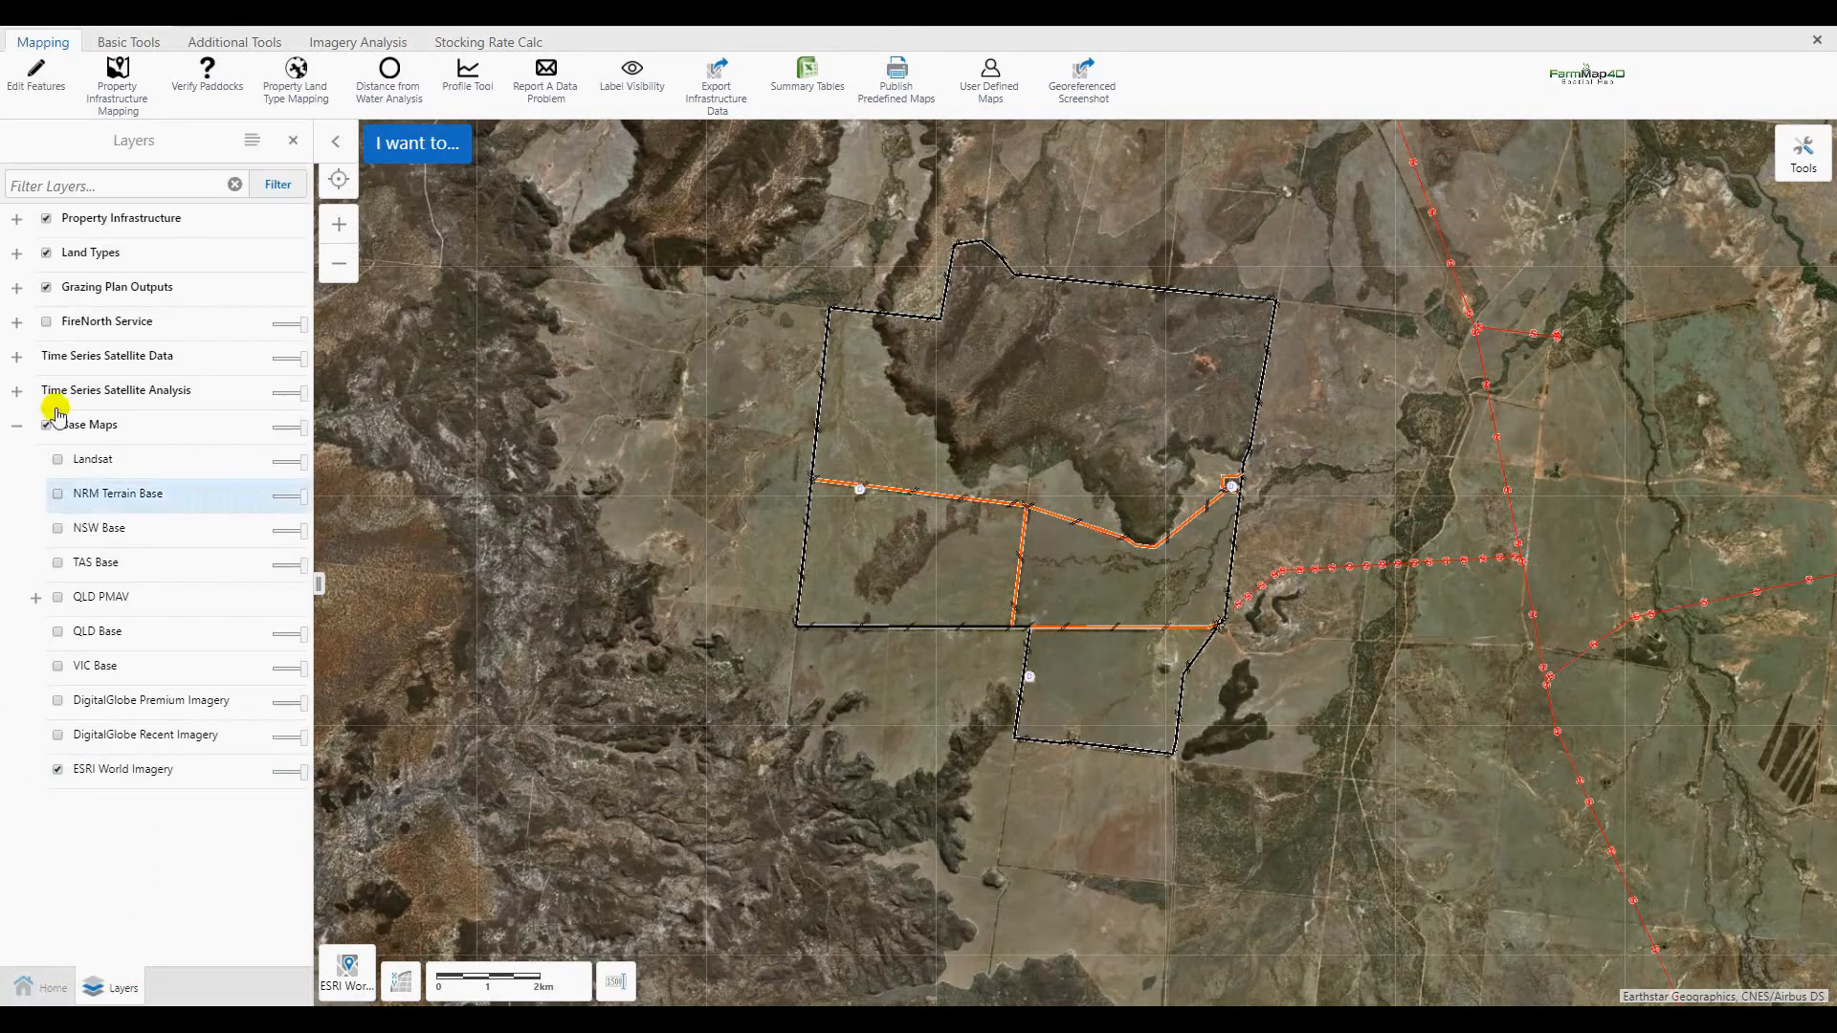
click(17, 253)
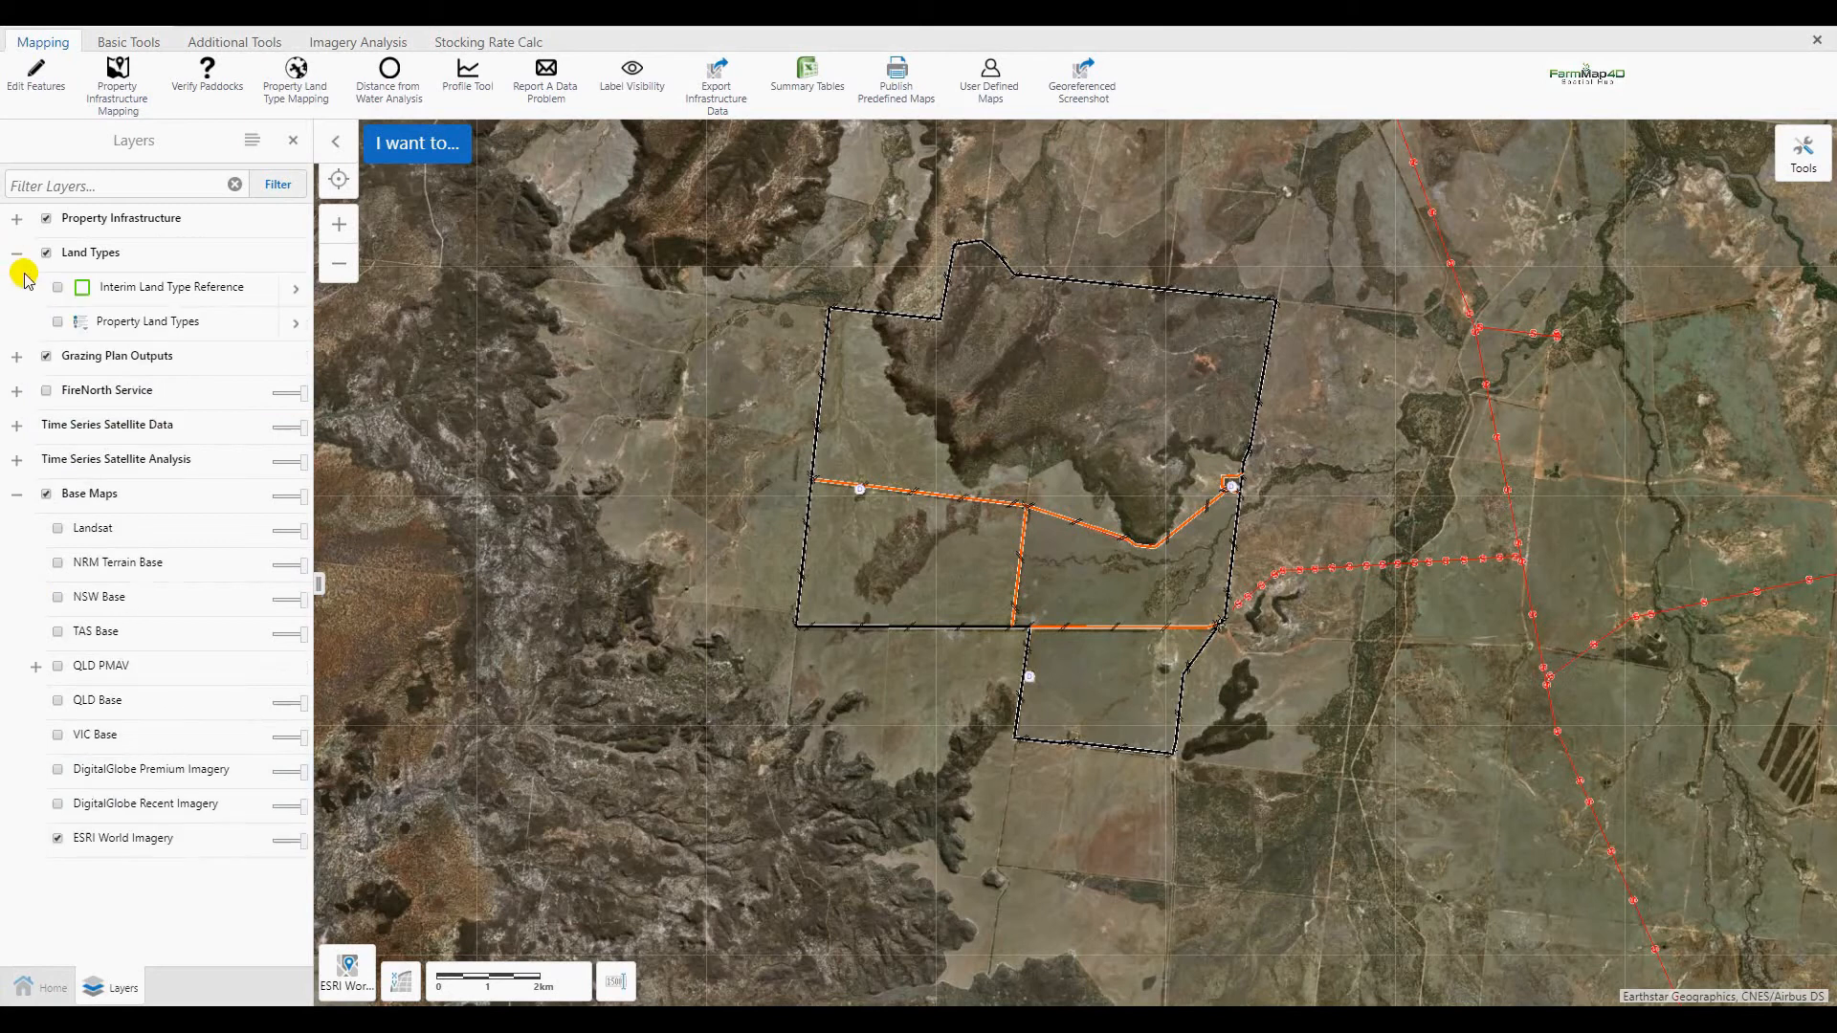
click(59, 288)
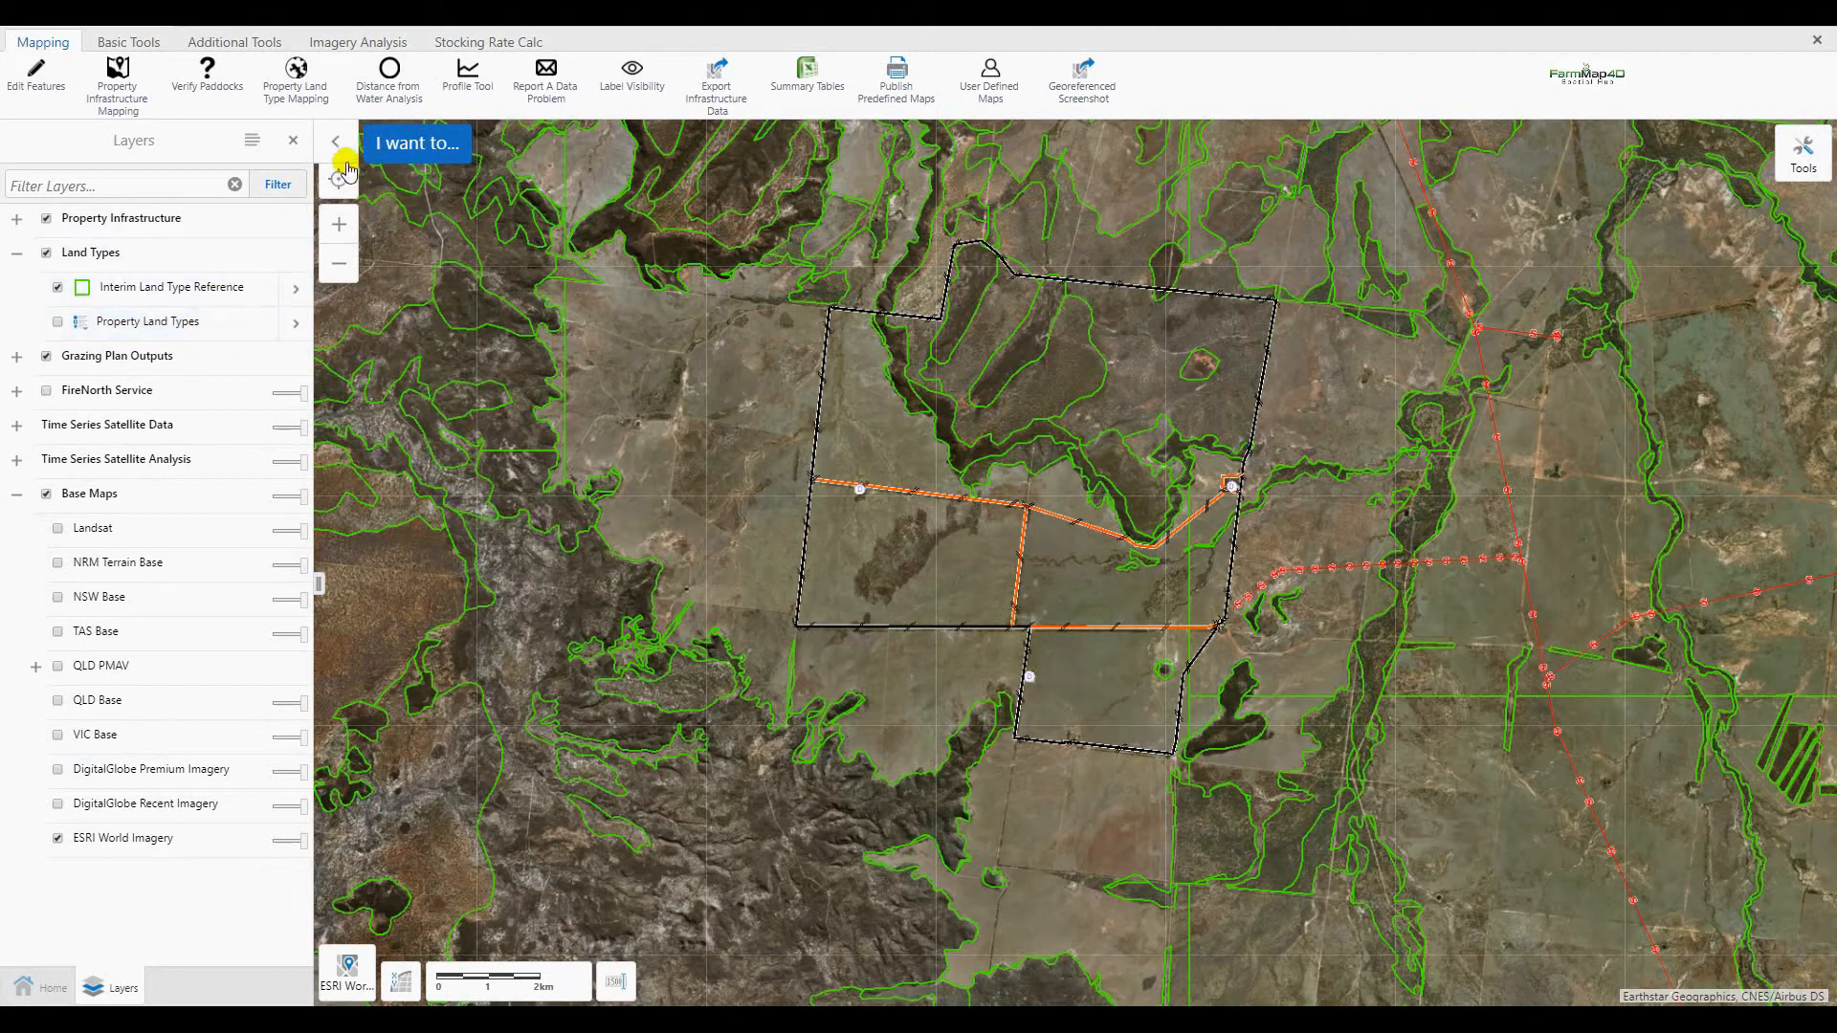
Step: Identify the map features inside a rectangle drawn over the northwestern part of the property
click(142, 49)
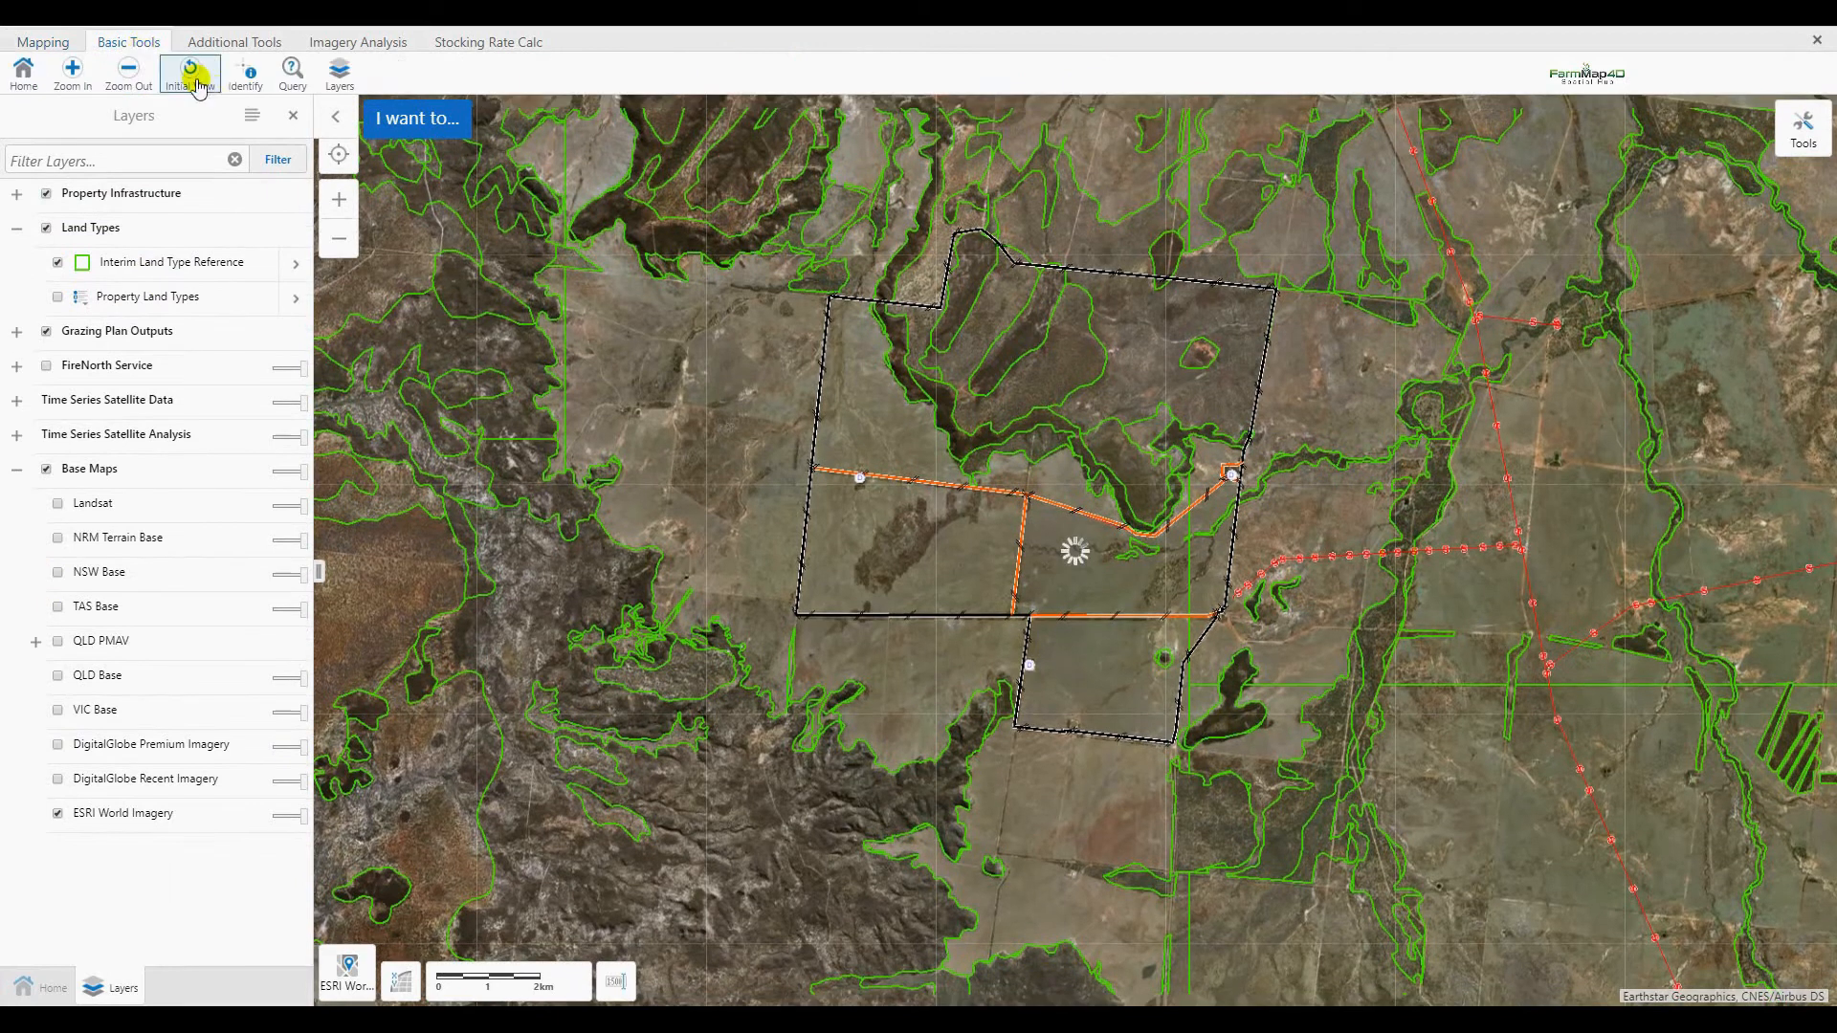
click(246, 84)
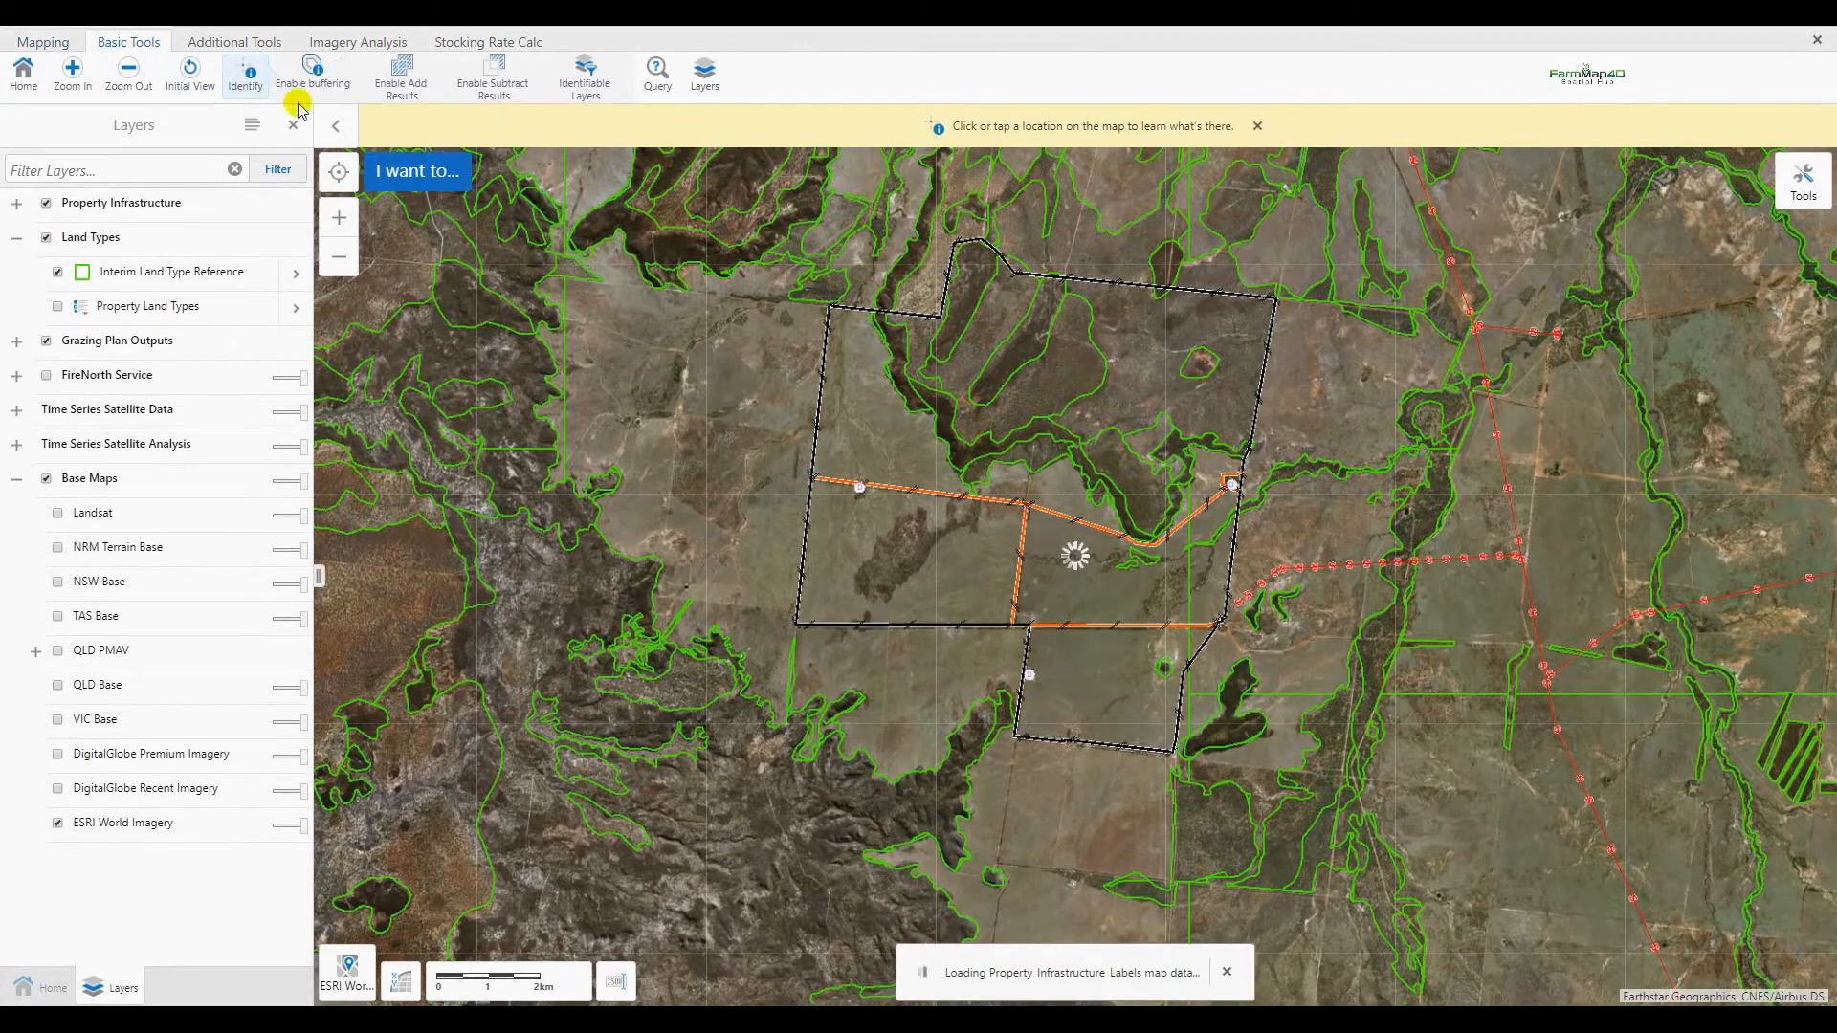
drag(769, 269, 1070, 476)
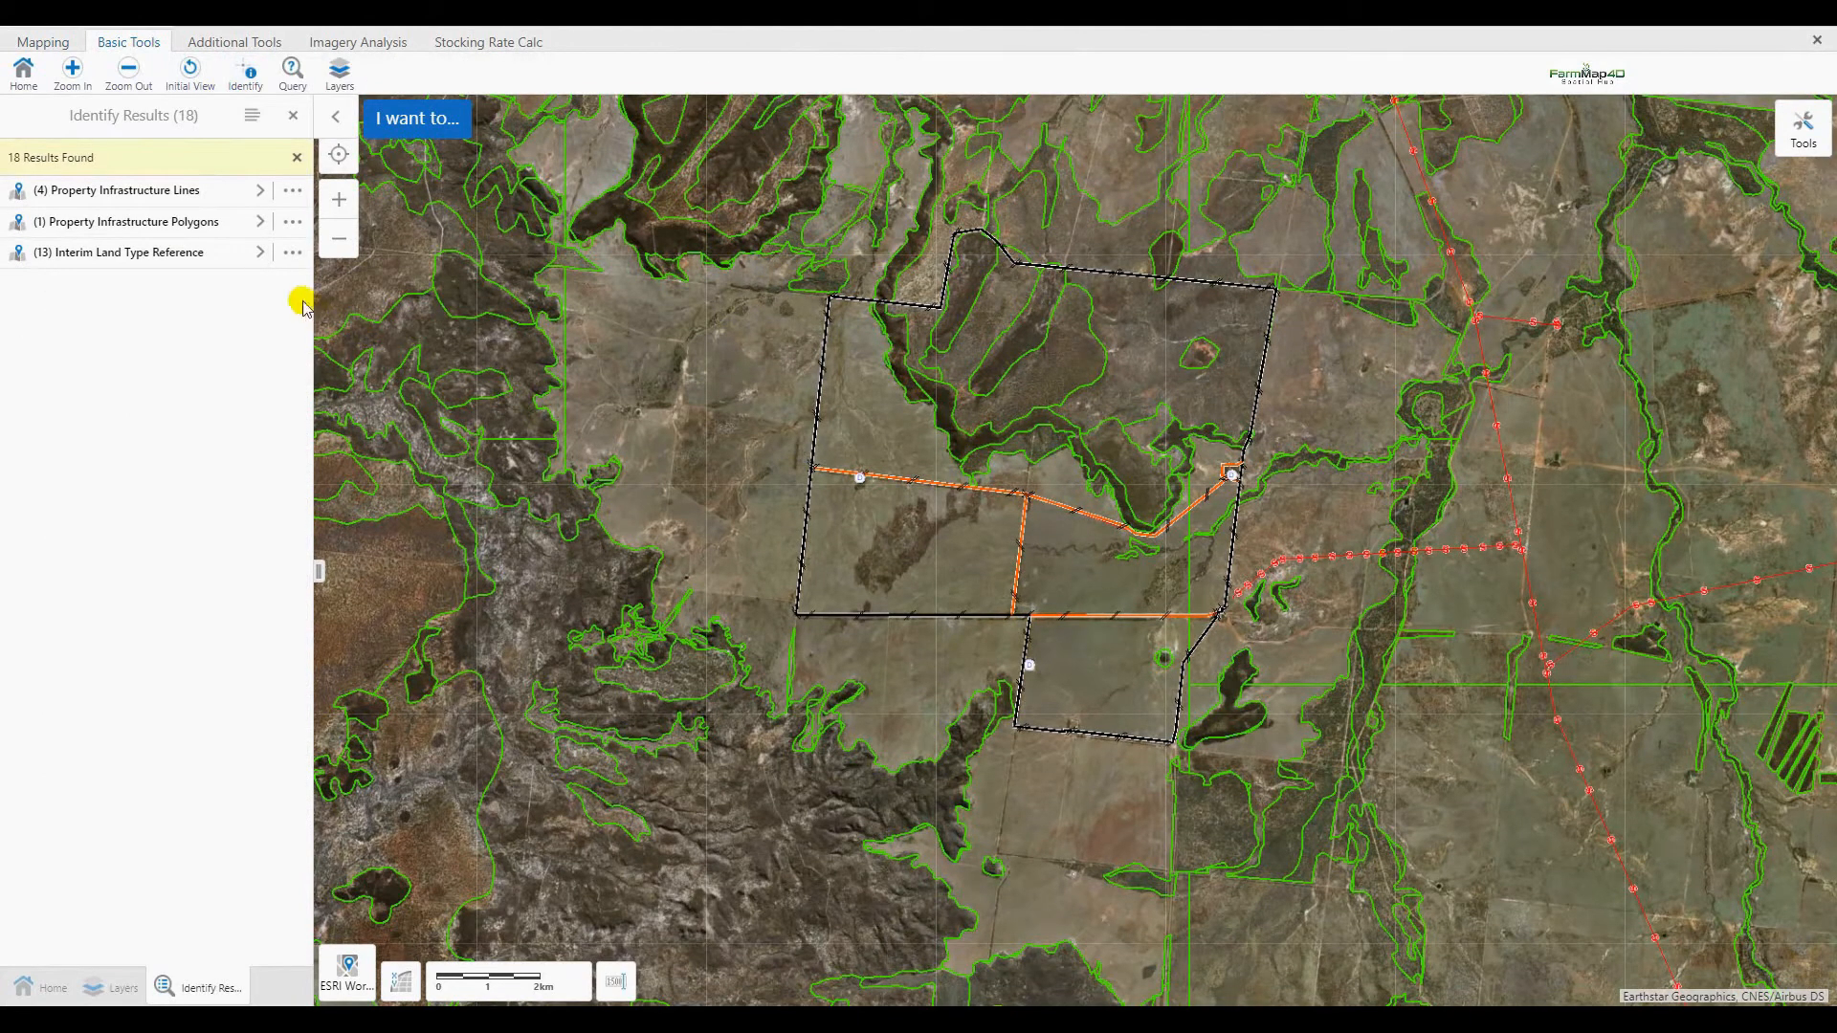
Step: Review the identified Interim Land Type Reference features in table format and close the results
click(141, 253)
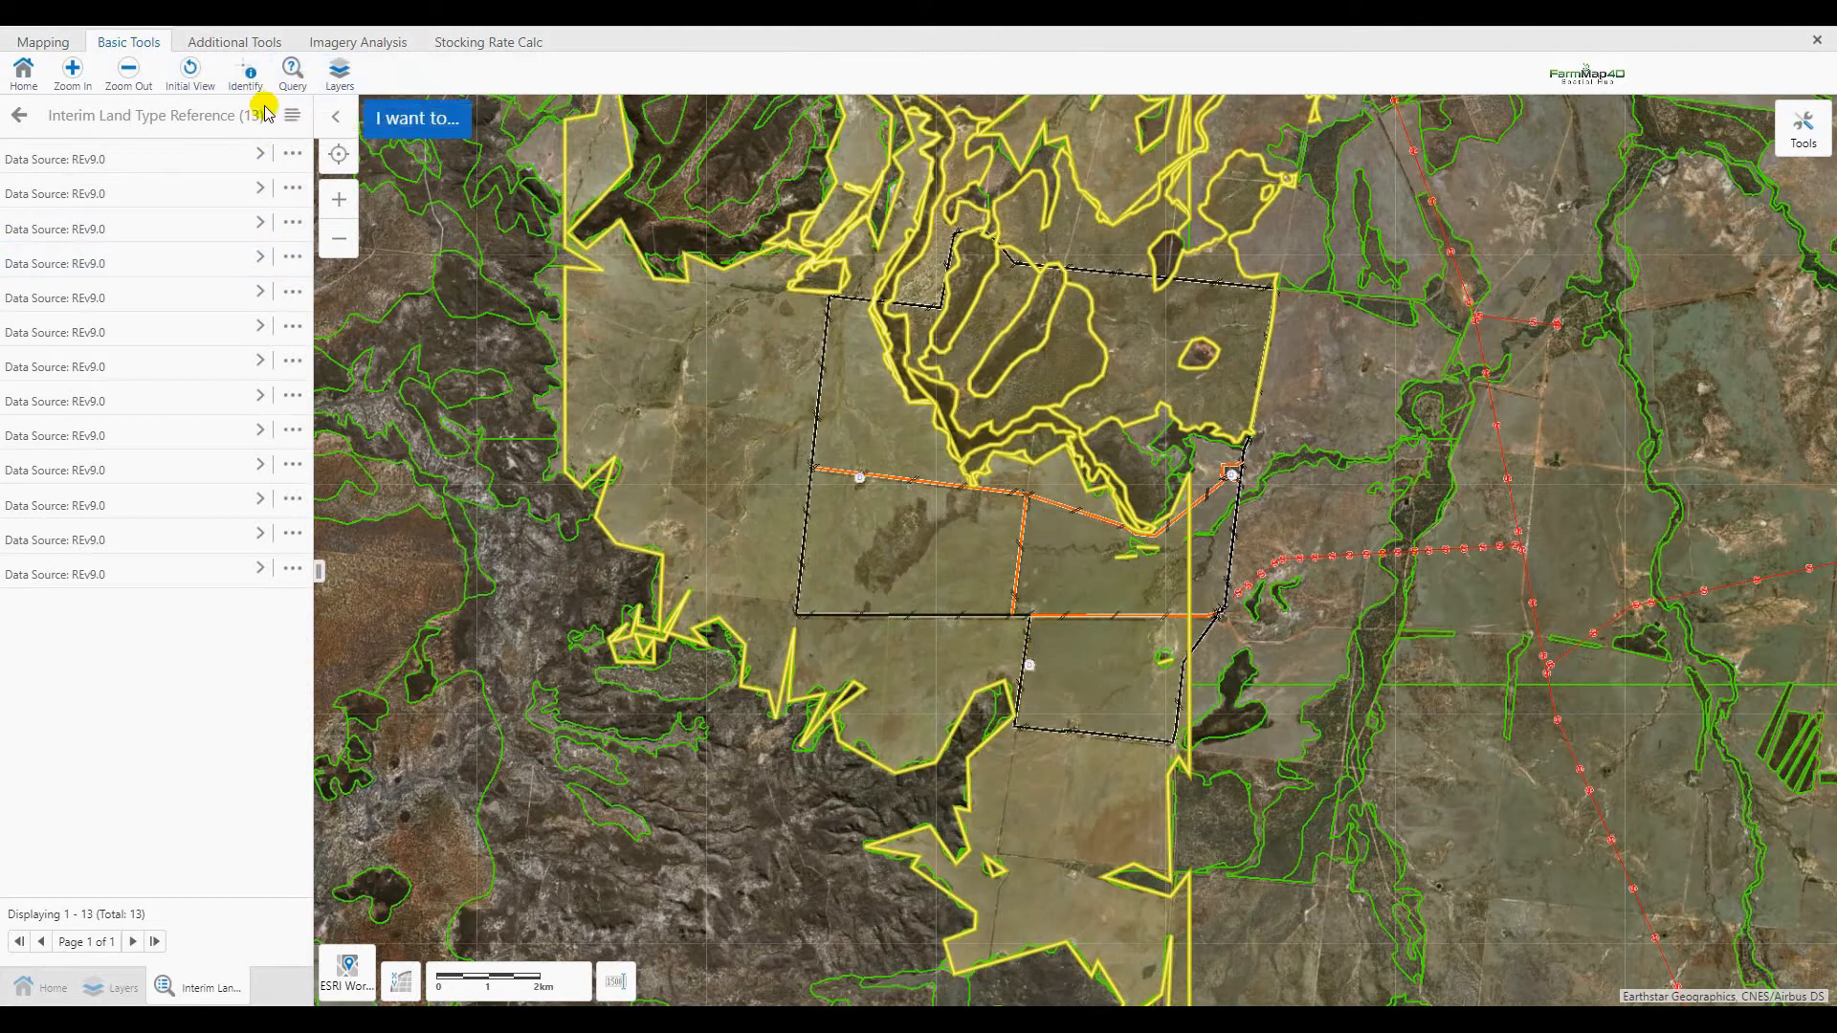
click(287, 117)
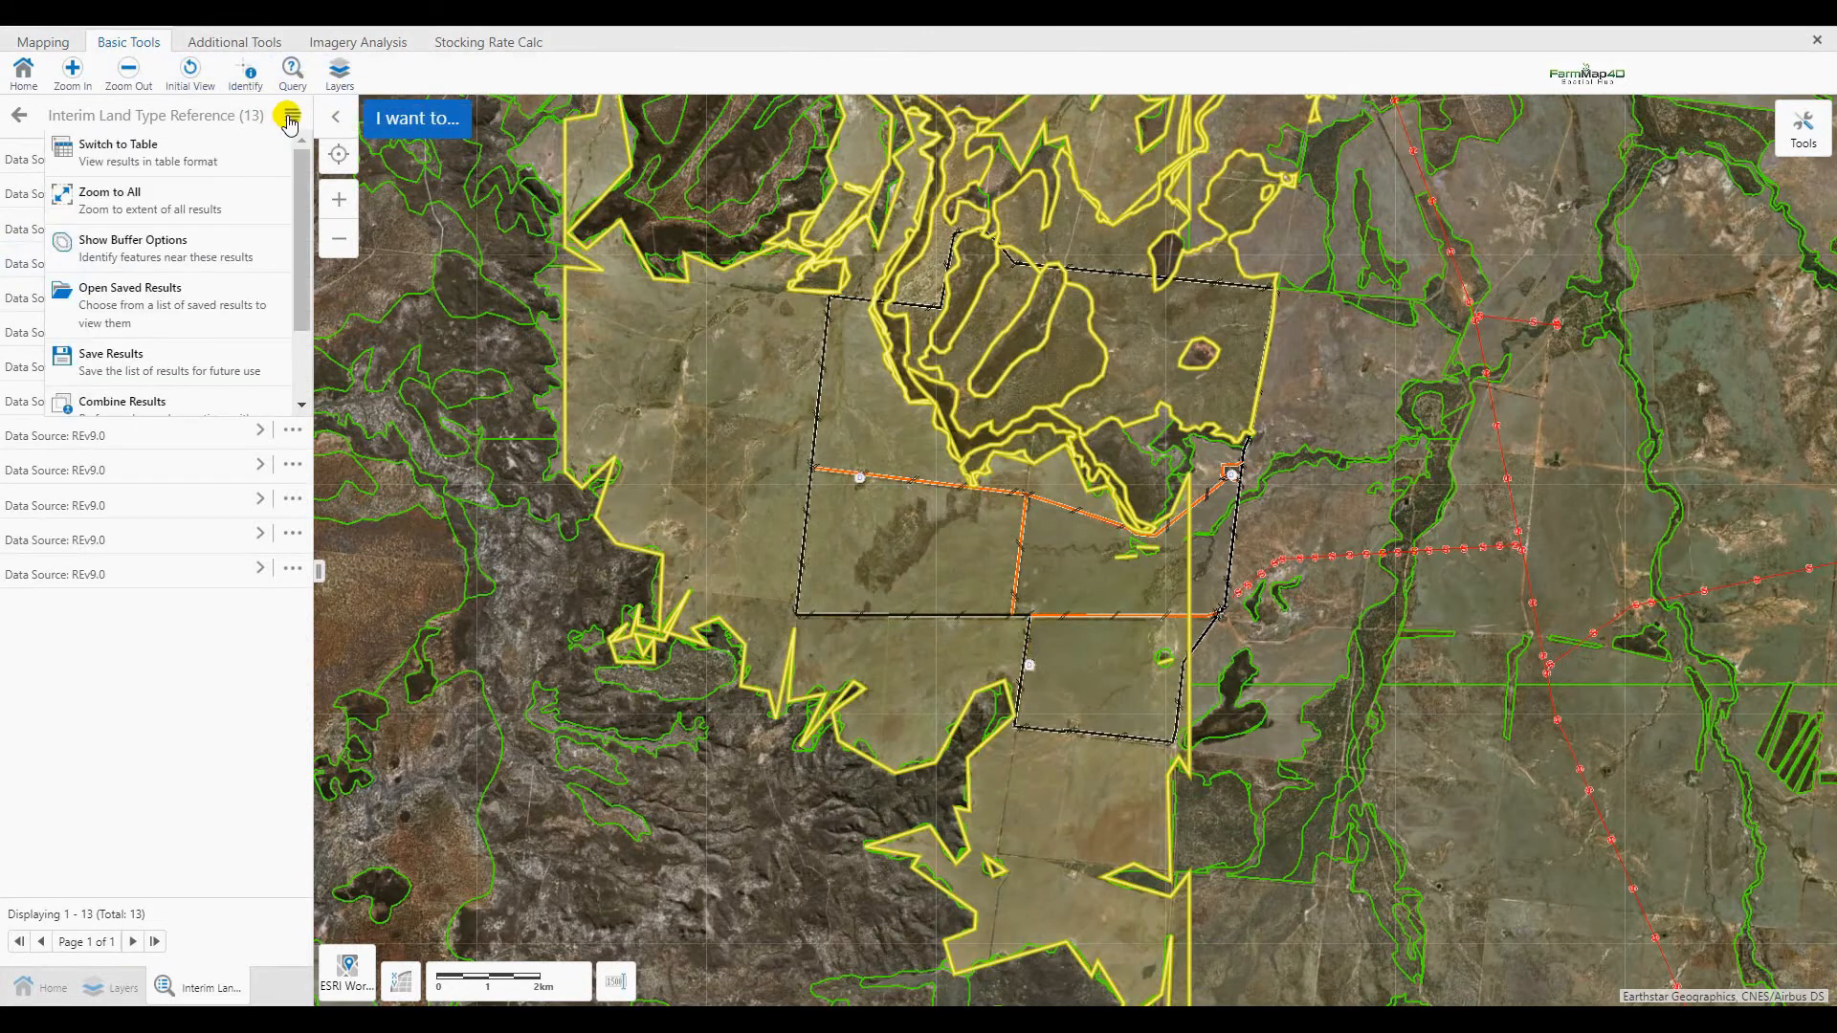
click(195, 148)
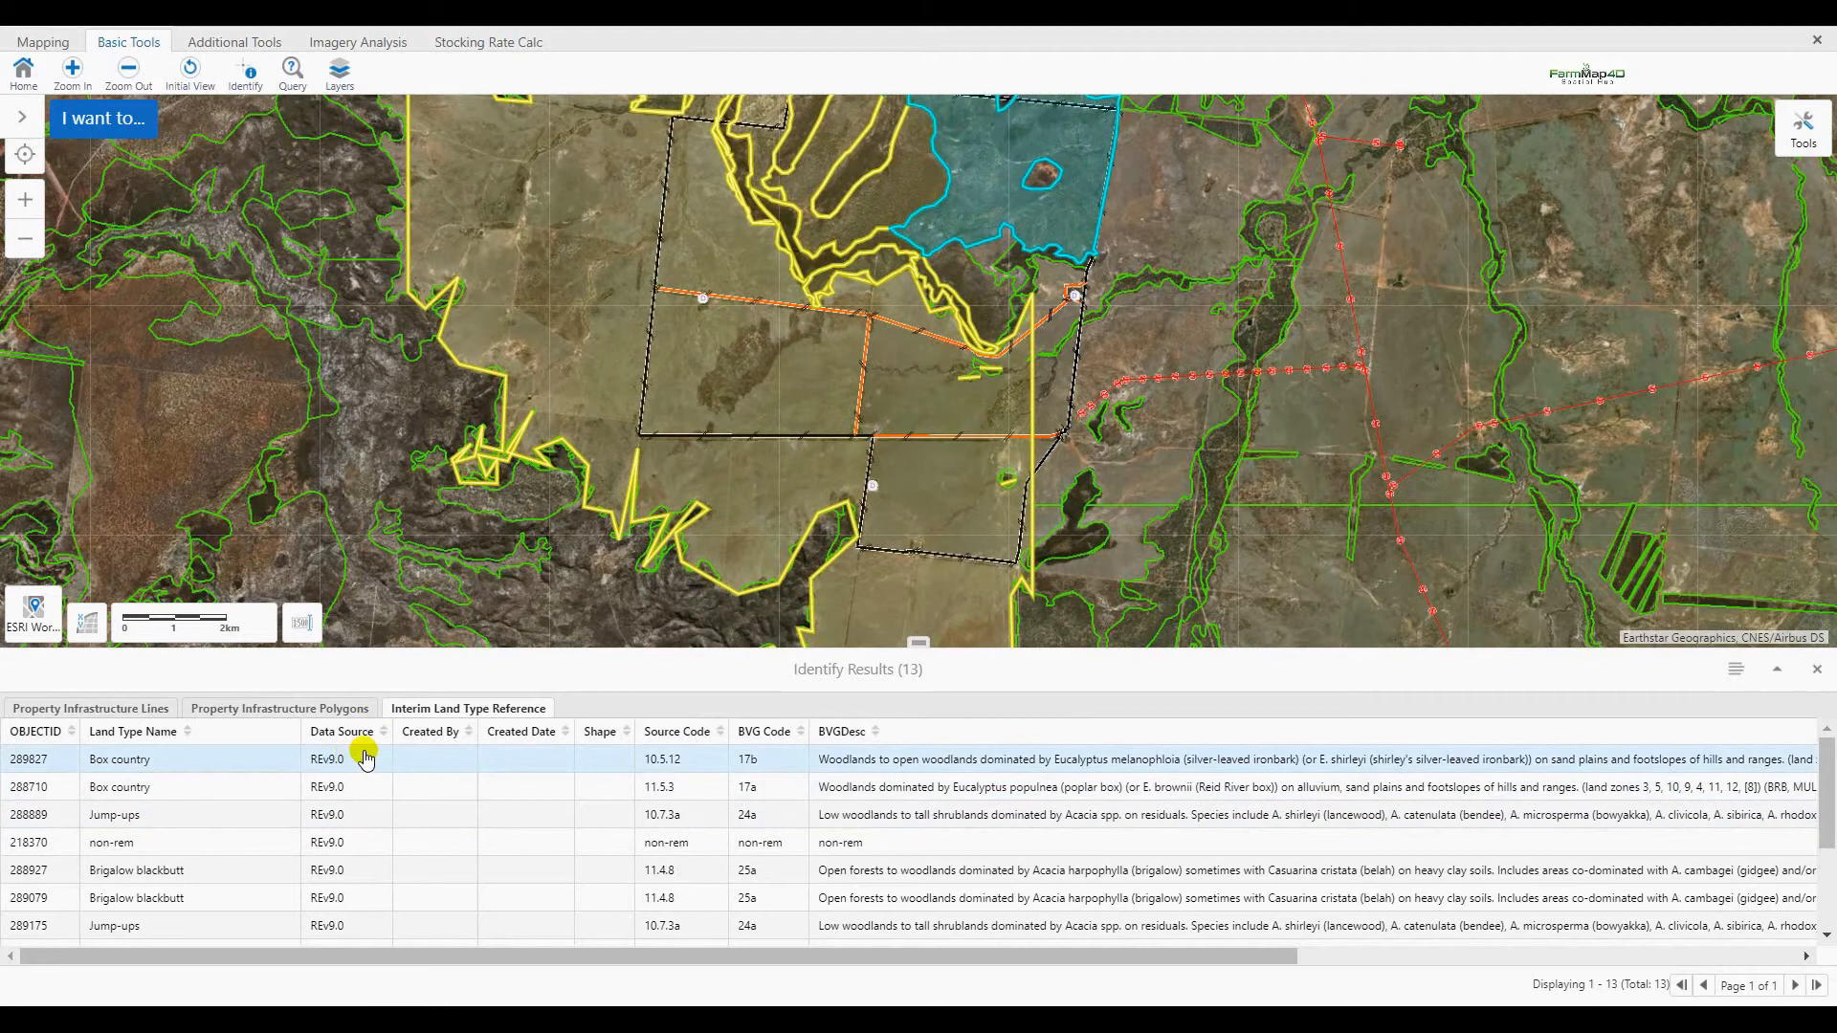
click(1817, 668)
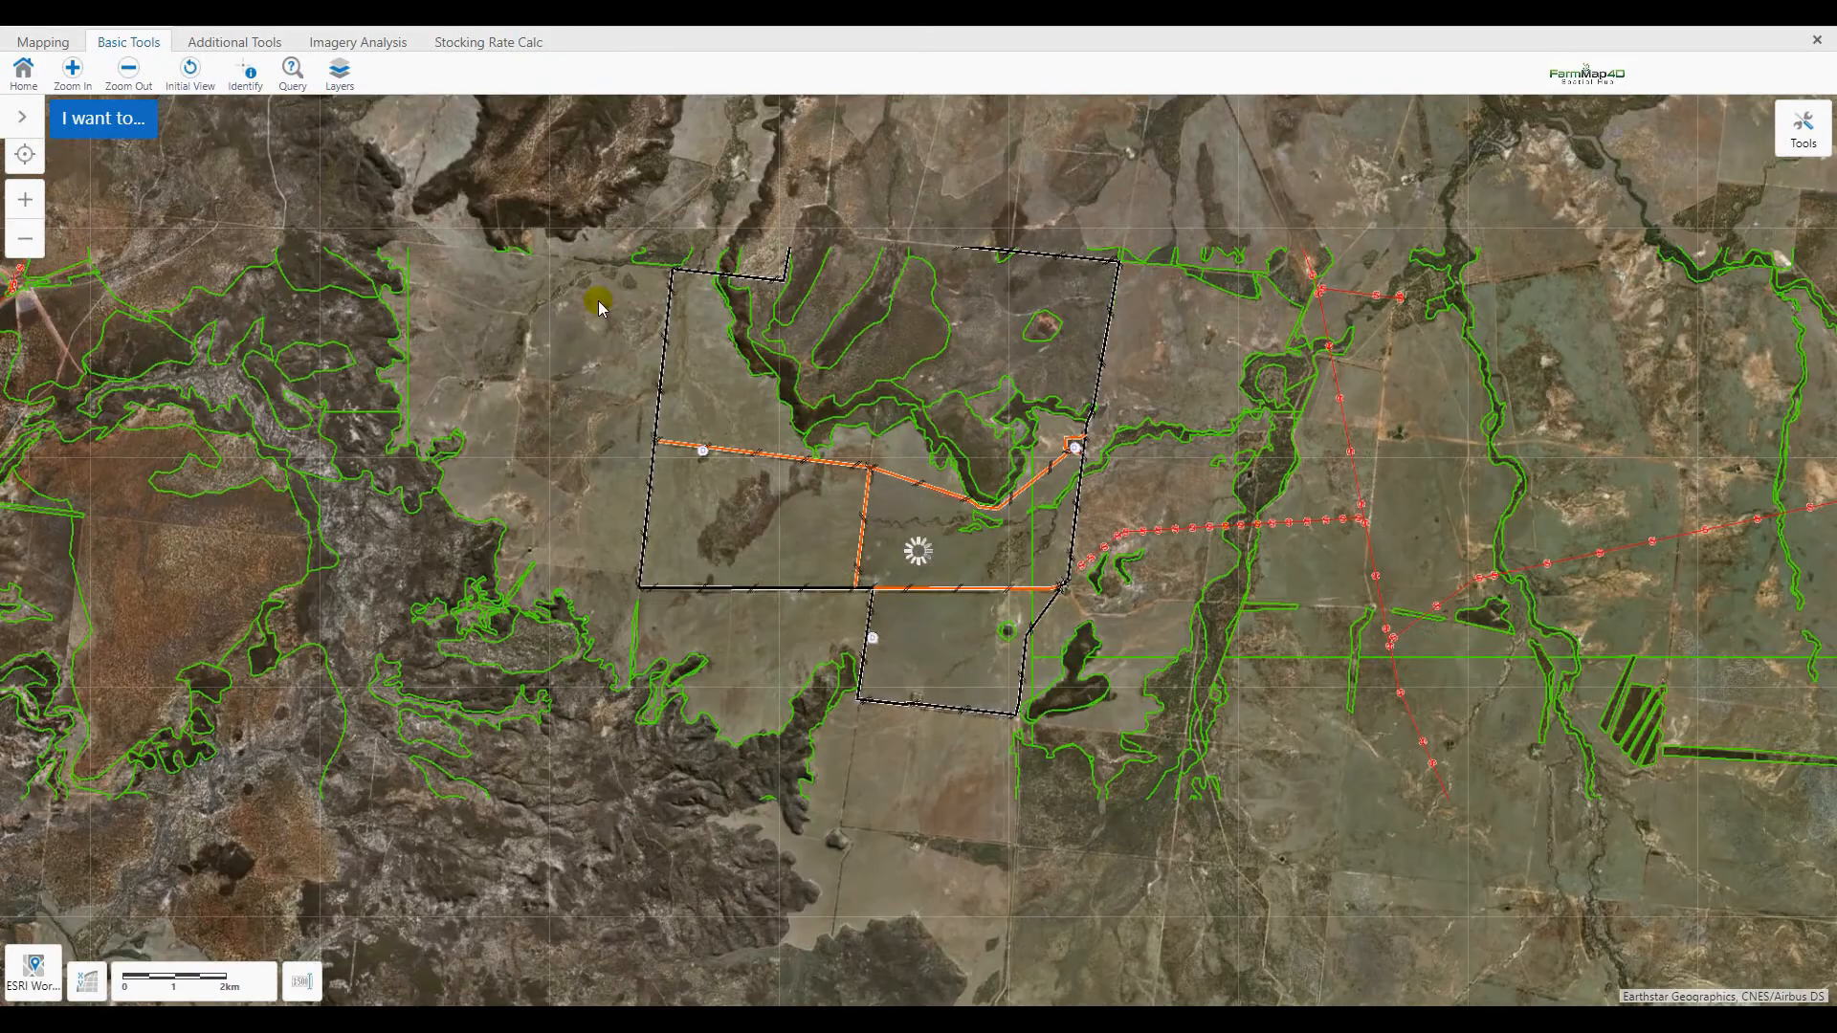
Step: Reopen the layer list and display the Land Types labels on the map
click(21, 116)
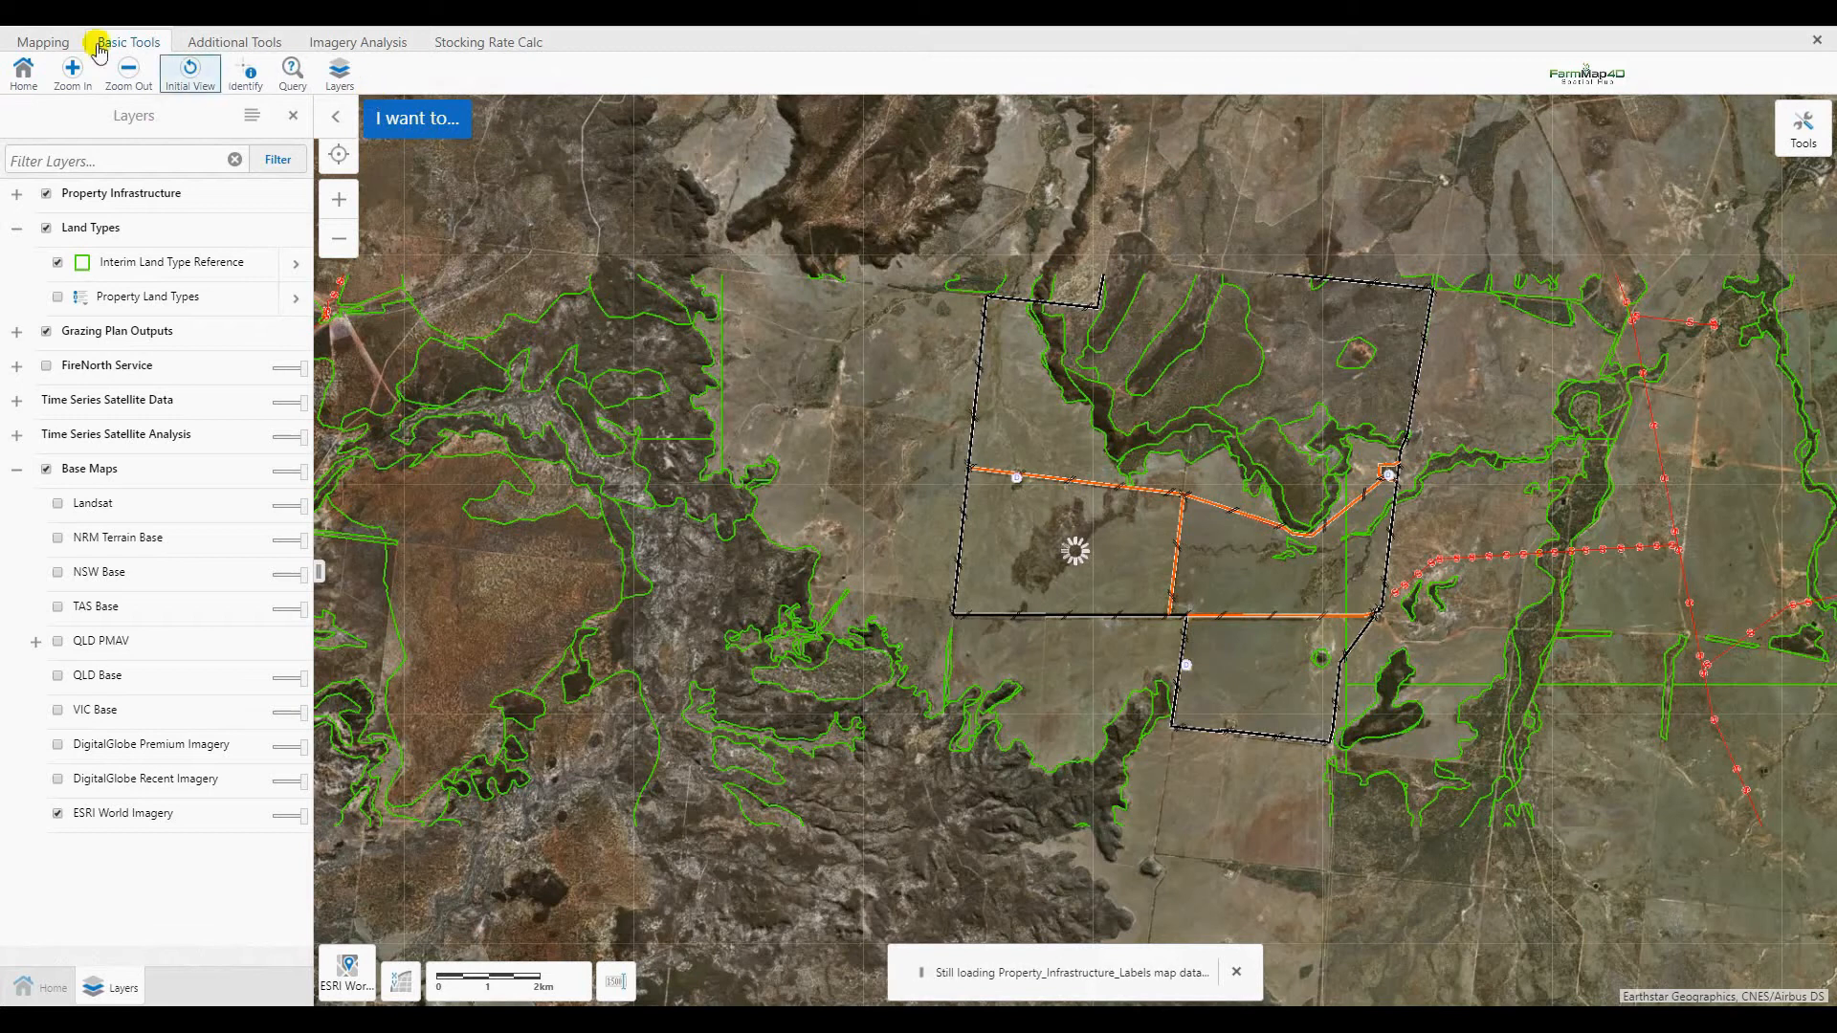
click(57, 42)
click(632, 75)
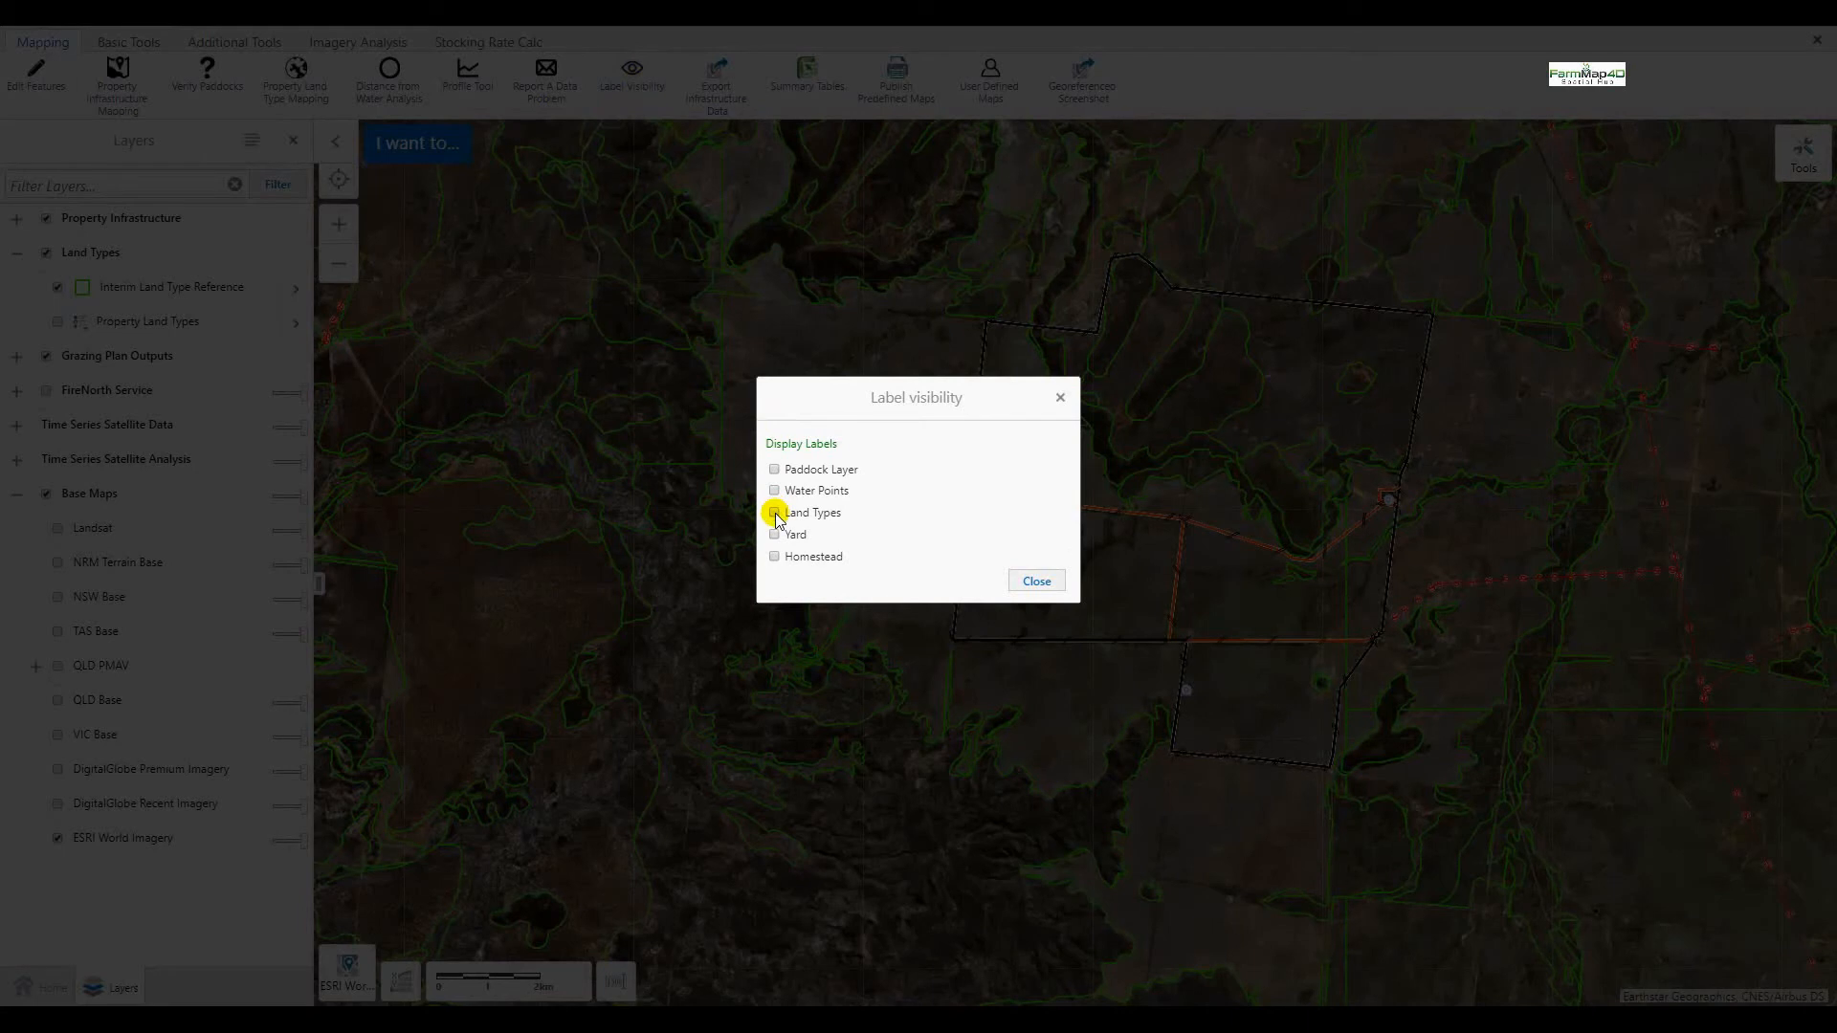
click(774, 512)
click(1036, 580)
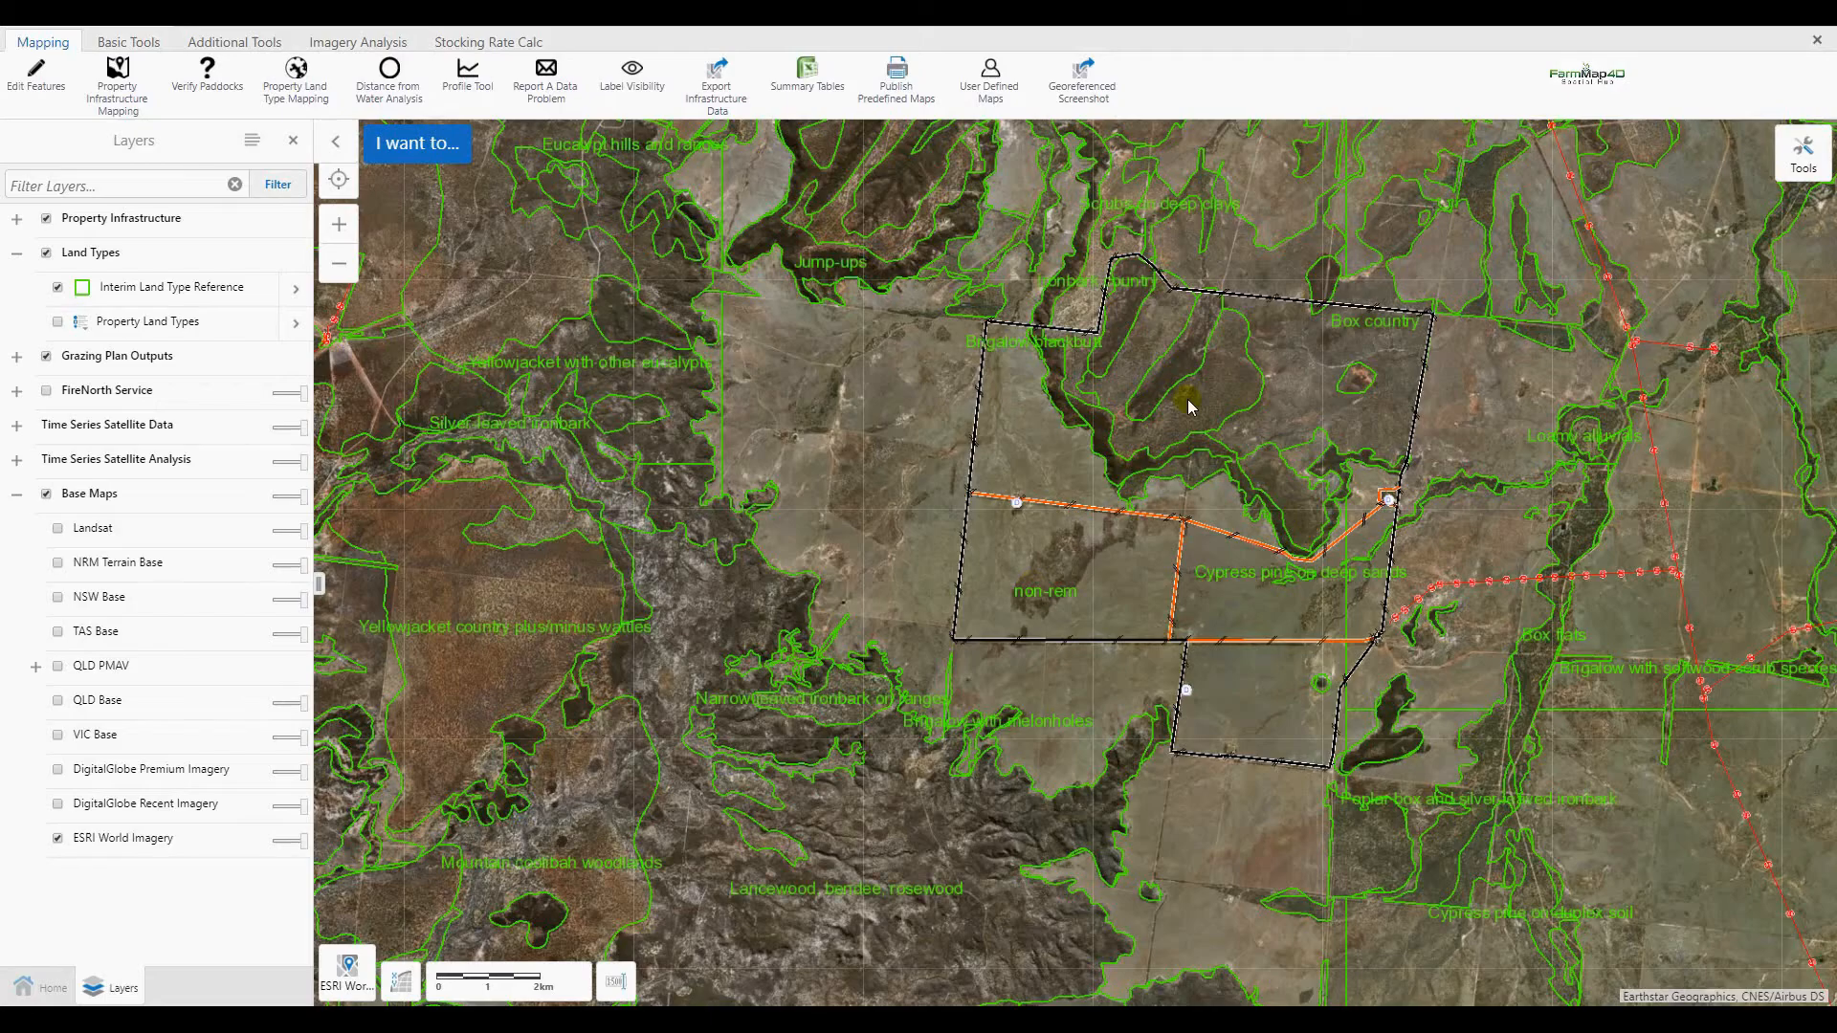
Step: Rename the small Jump-ups land type polygon enclosed by Box country in the property's northeast to Jump-downs
scroll(1279, 359, up, 1)
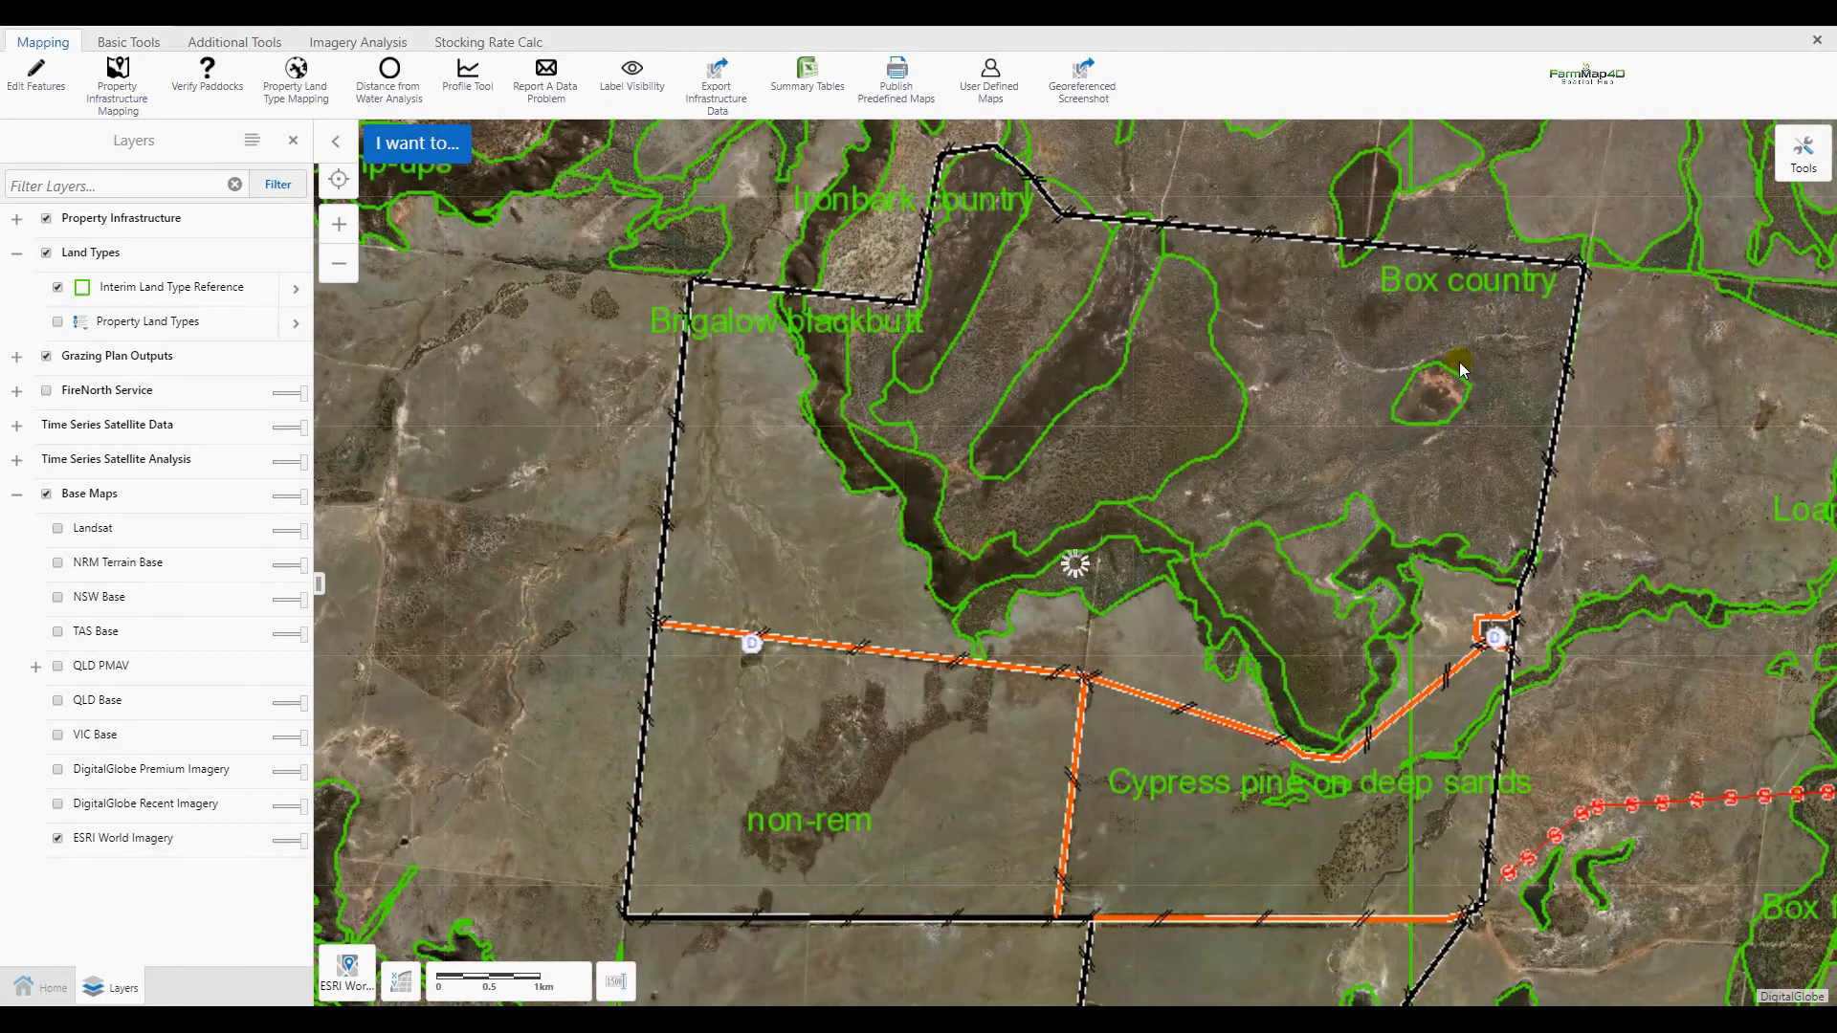
scroll(1459, 362, up, 1)
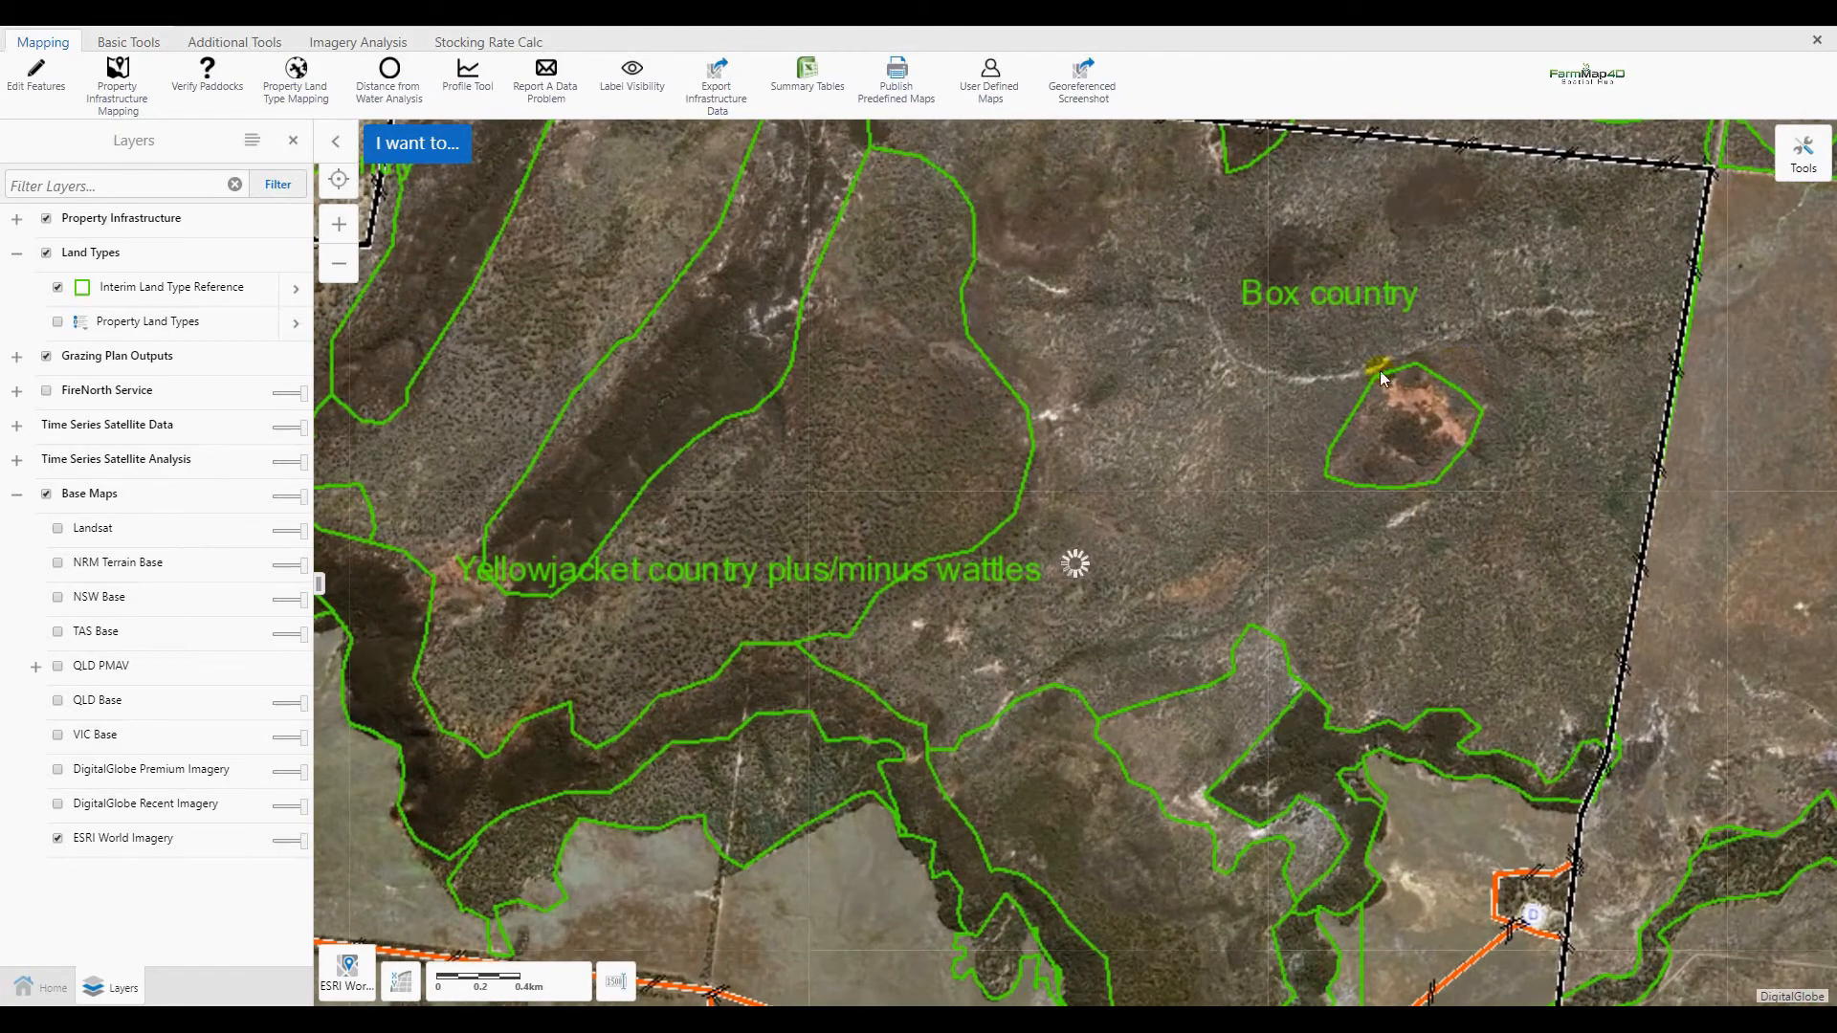
scroll(1351, 375, up, 2)
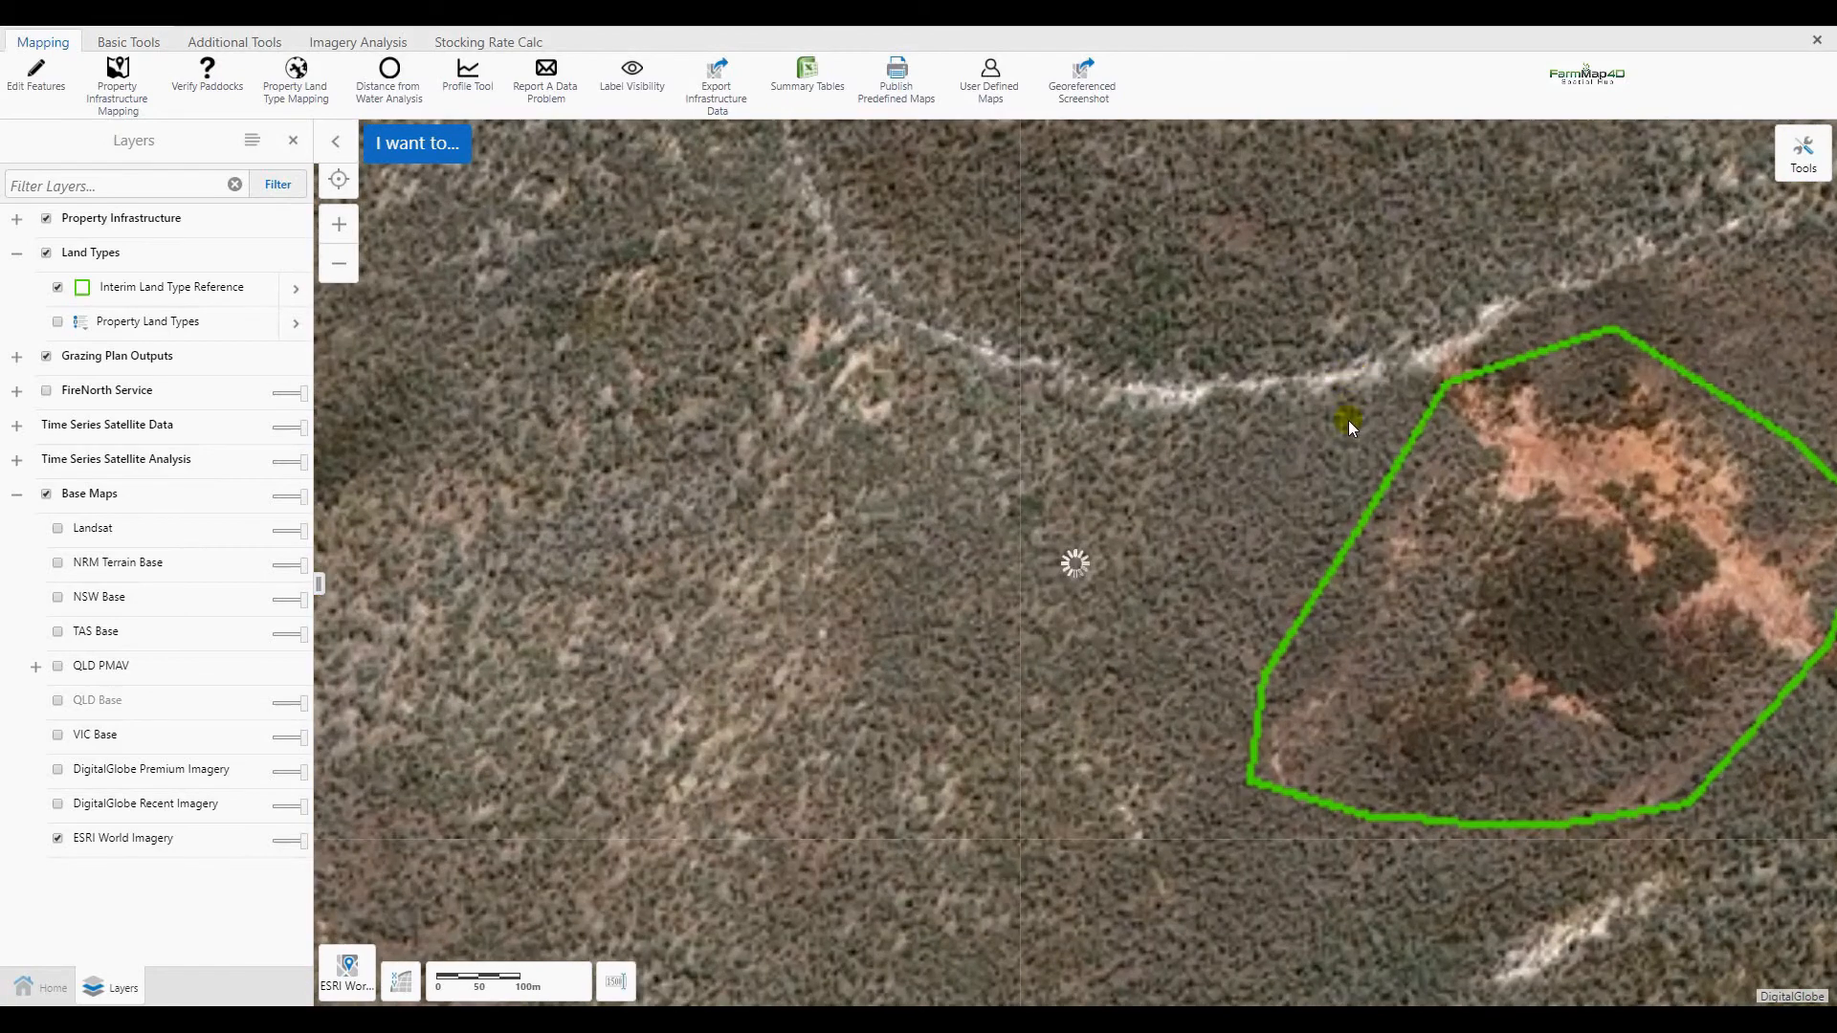
scroll(1347, 421, down, 1)
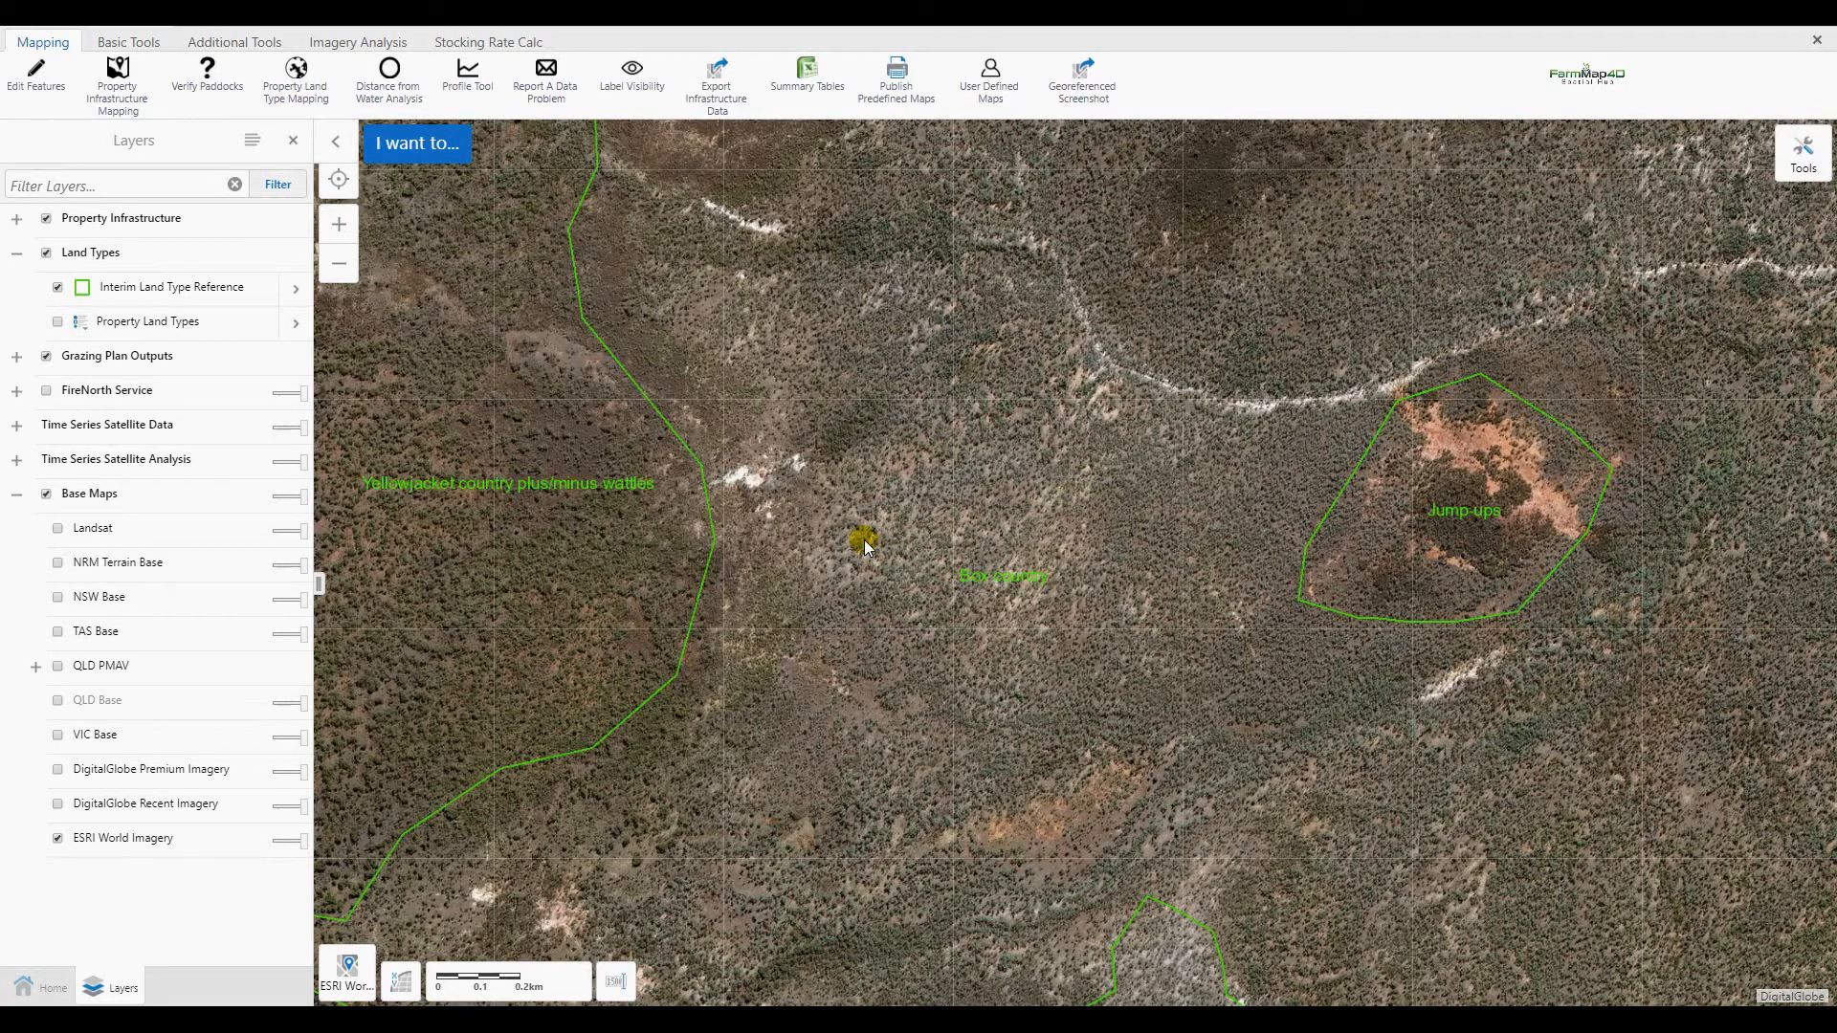
scroll(864, 543, down, 1)
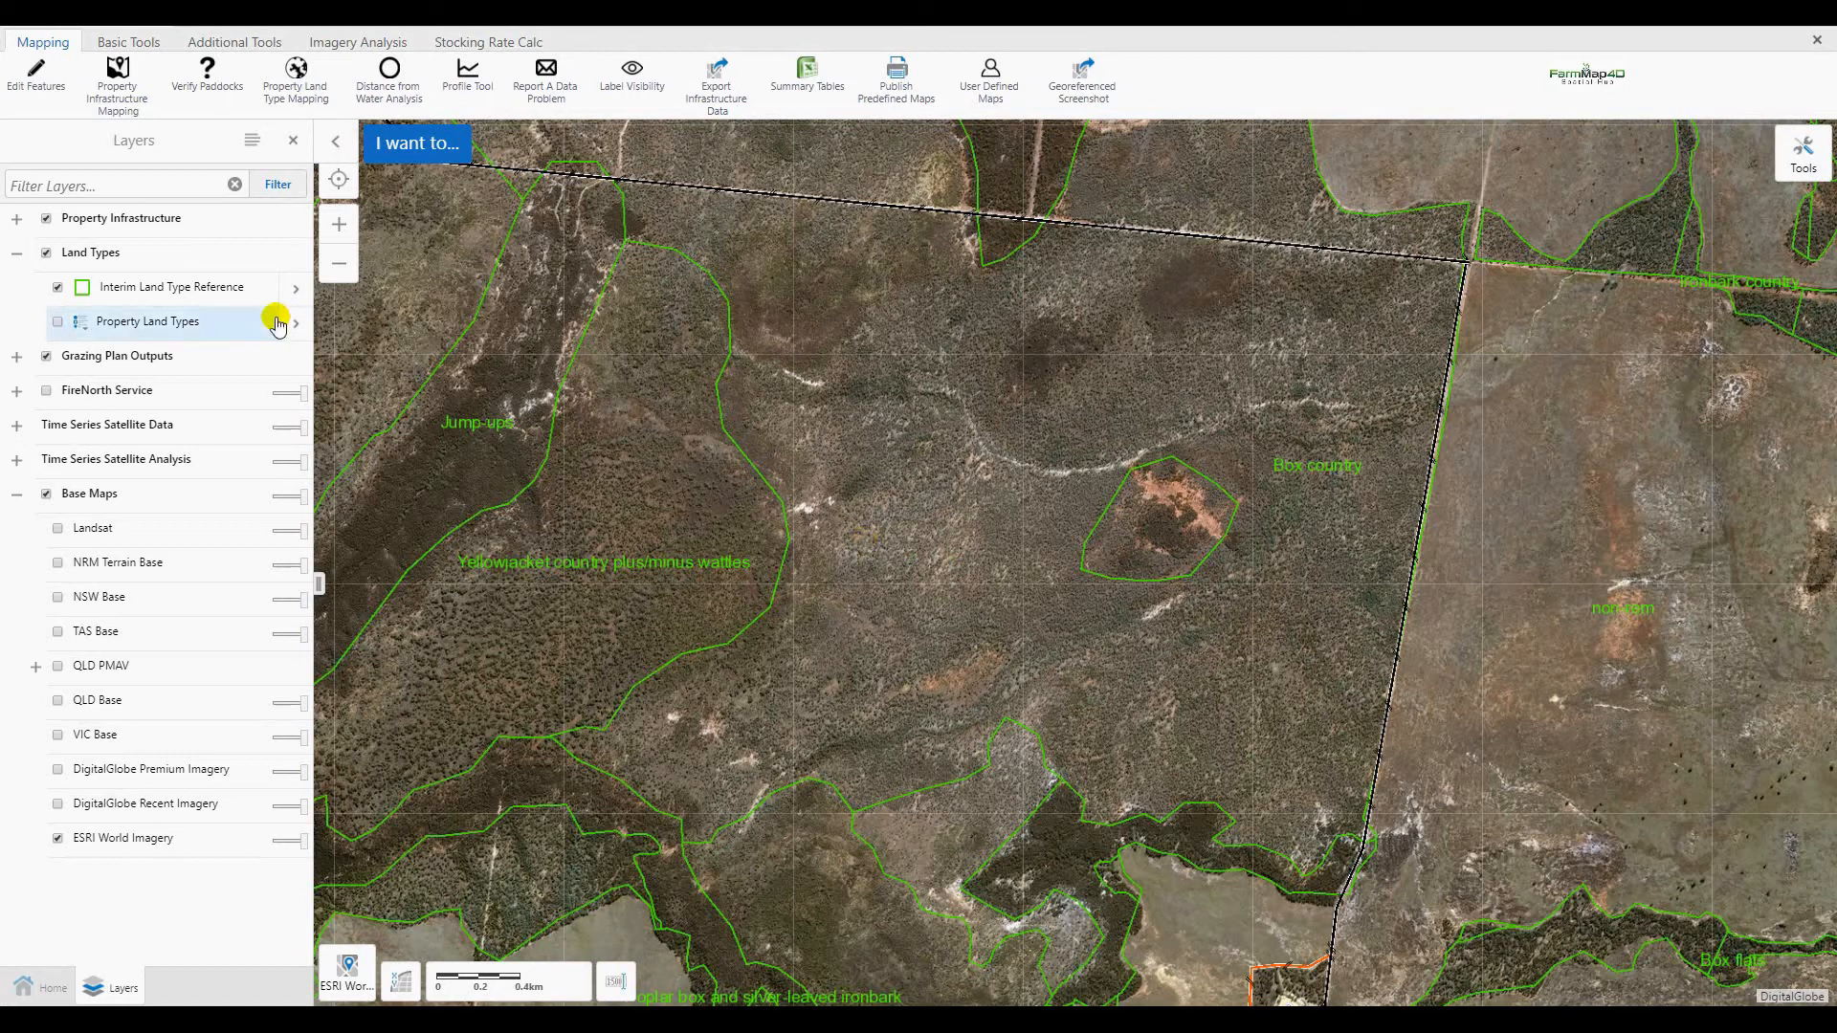
click(303, 92)
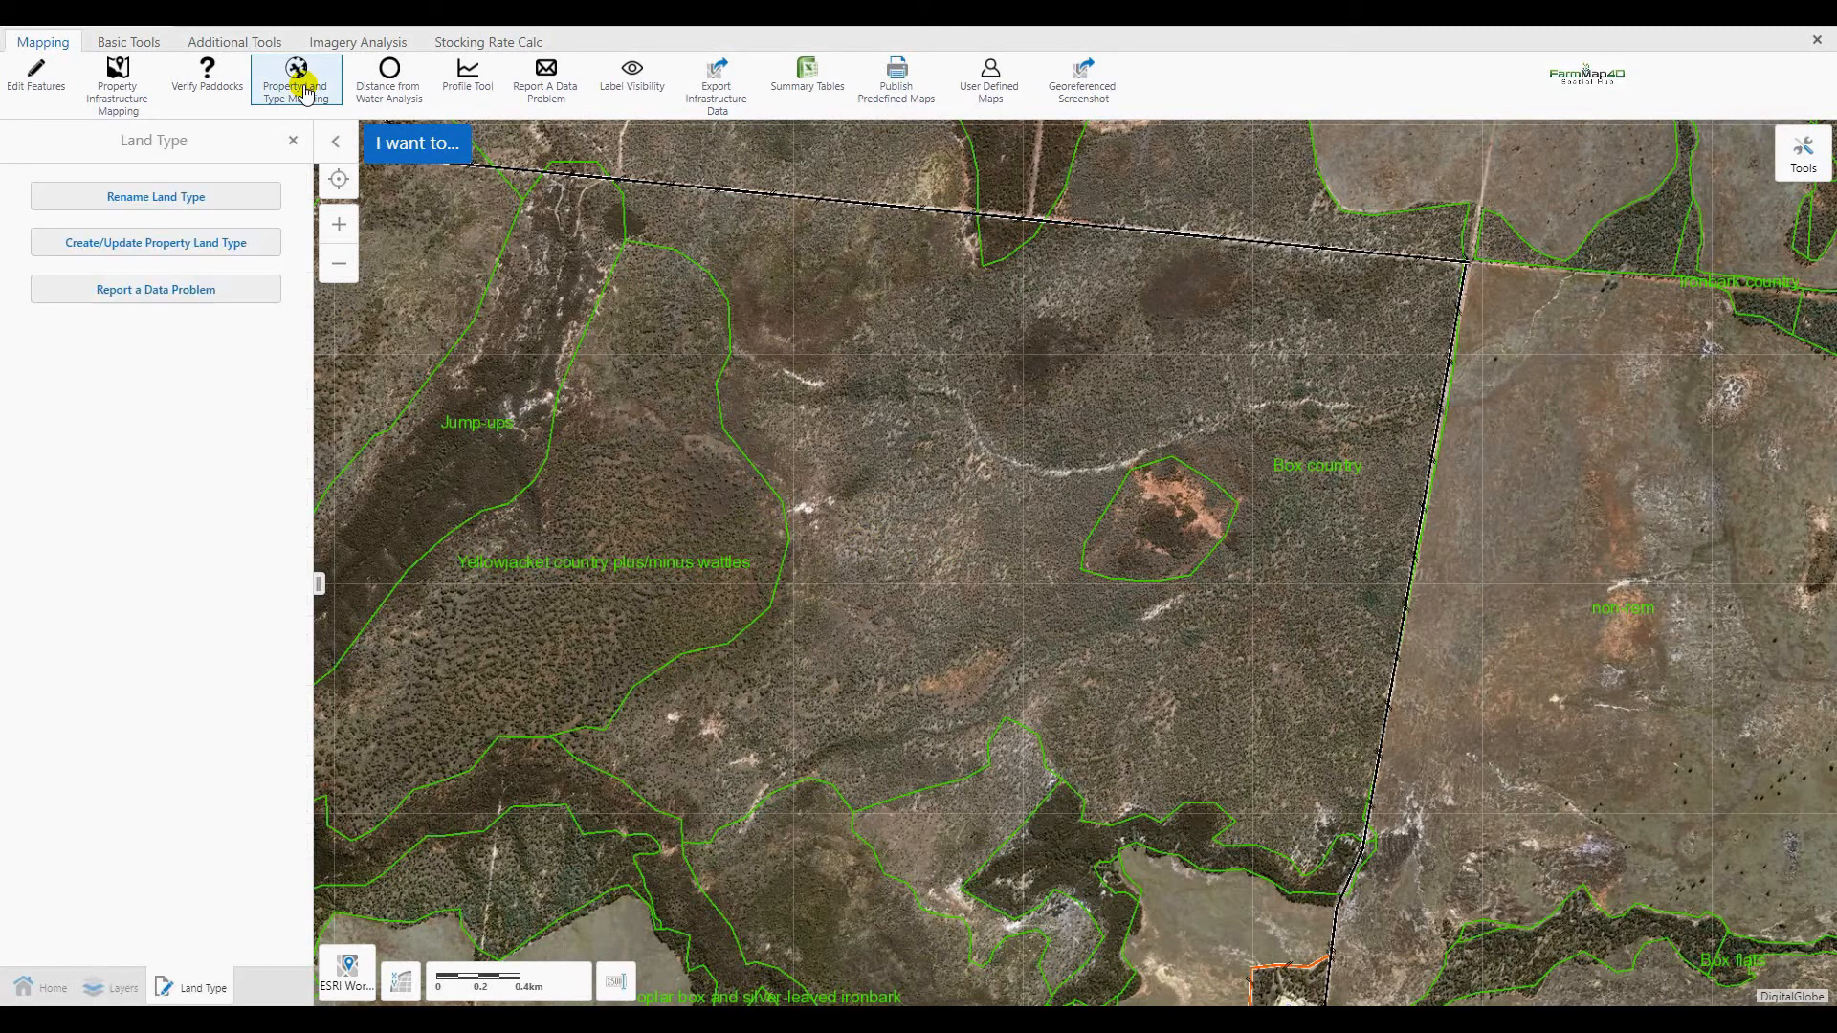
click(185, 206)
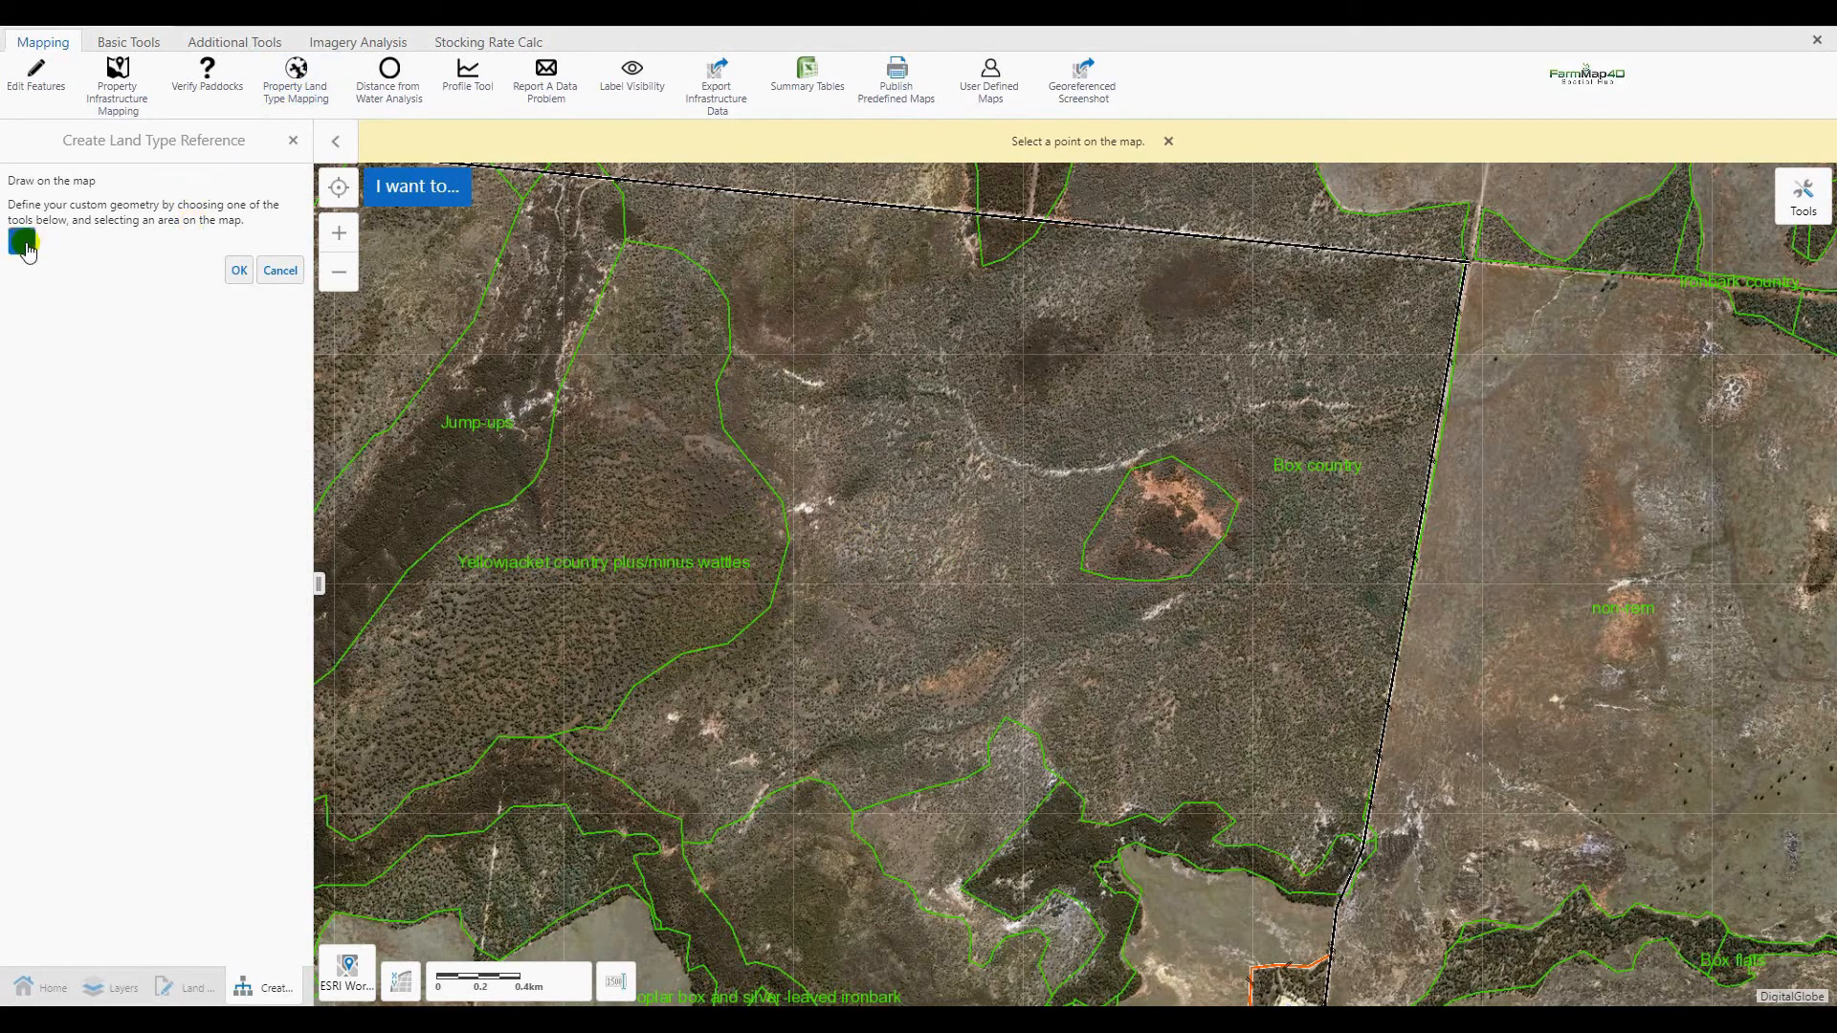
click(947, 477)
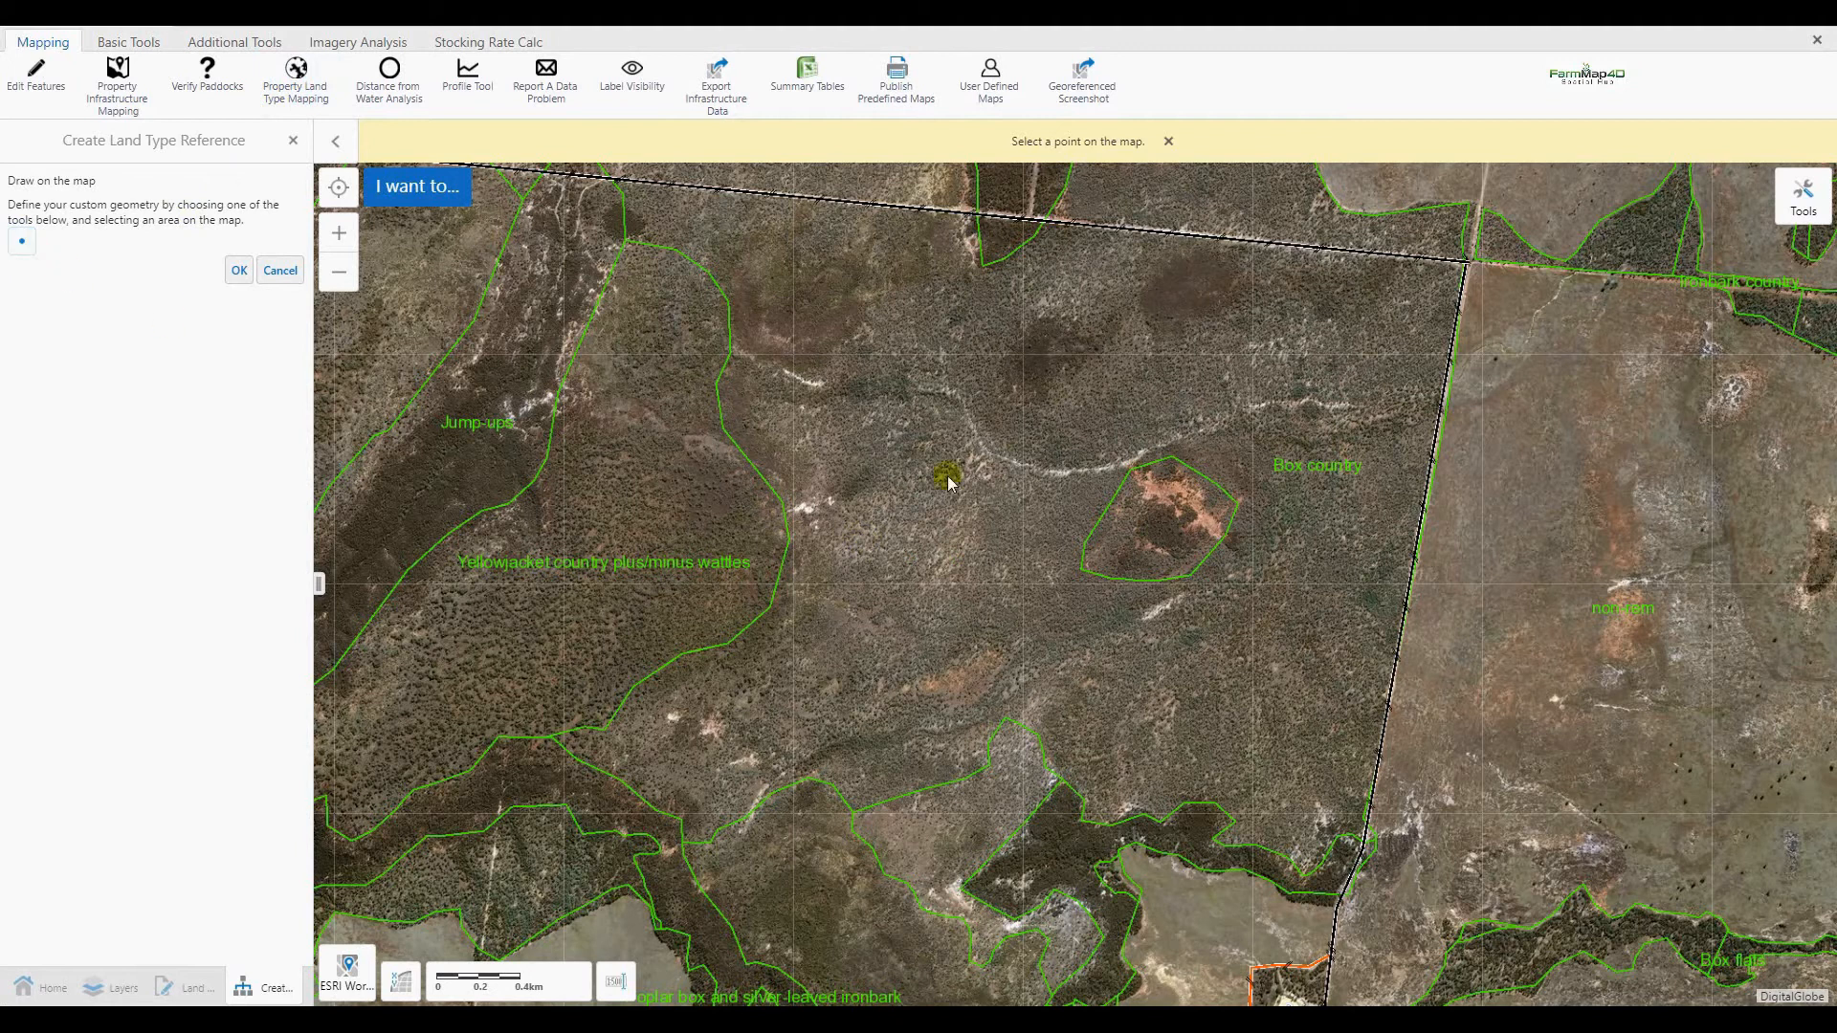
click(1169, 526)
click(241, 276)
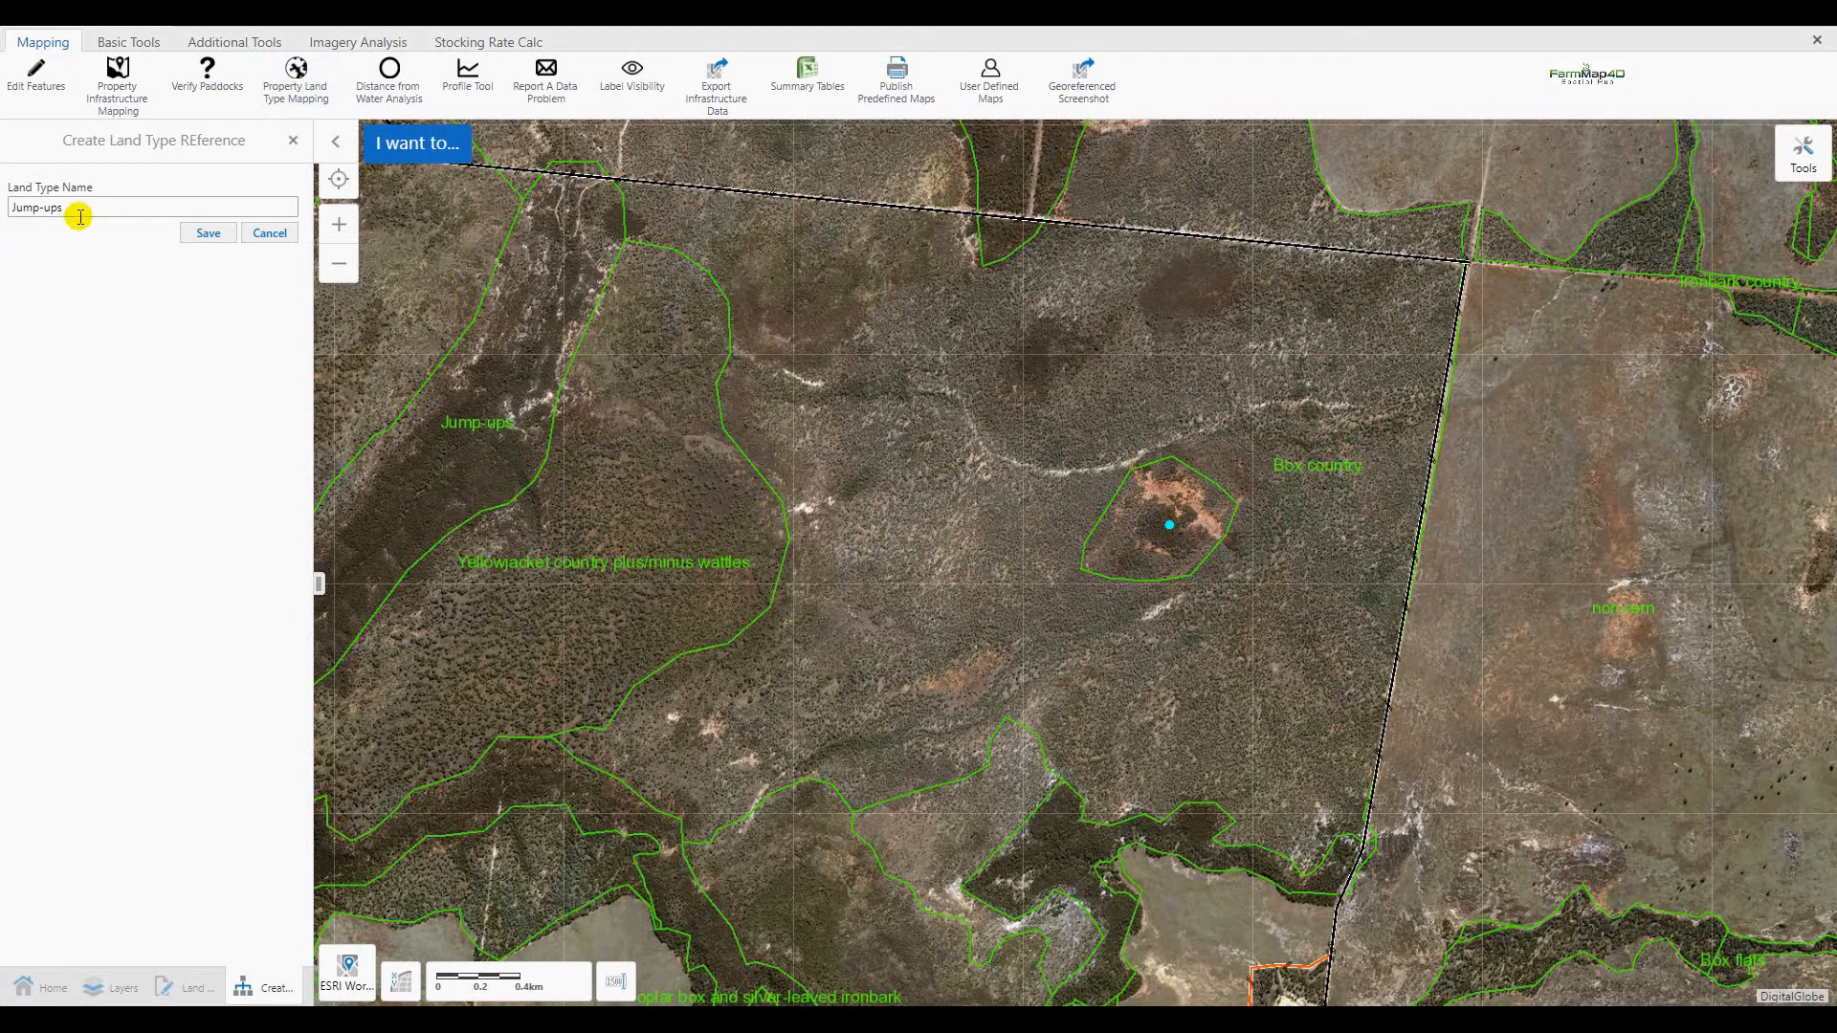
double_click(47, 208)
click(197, 235)
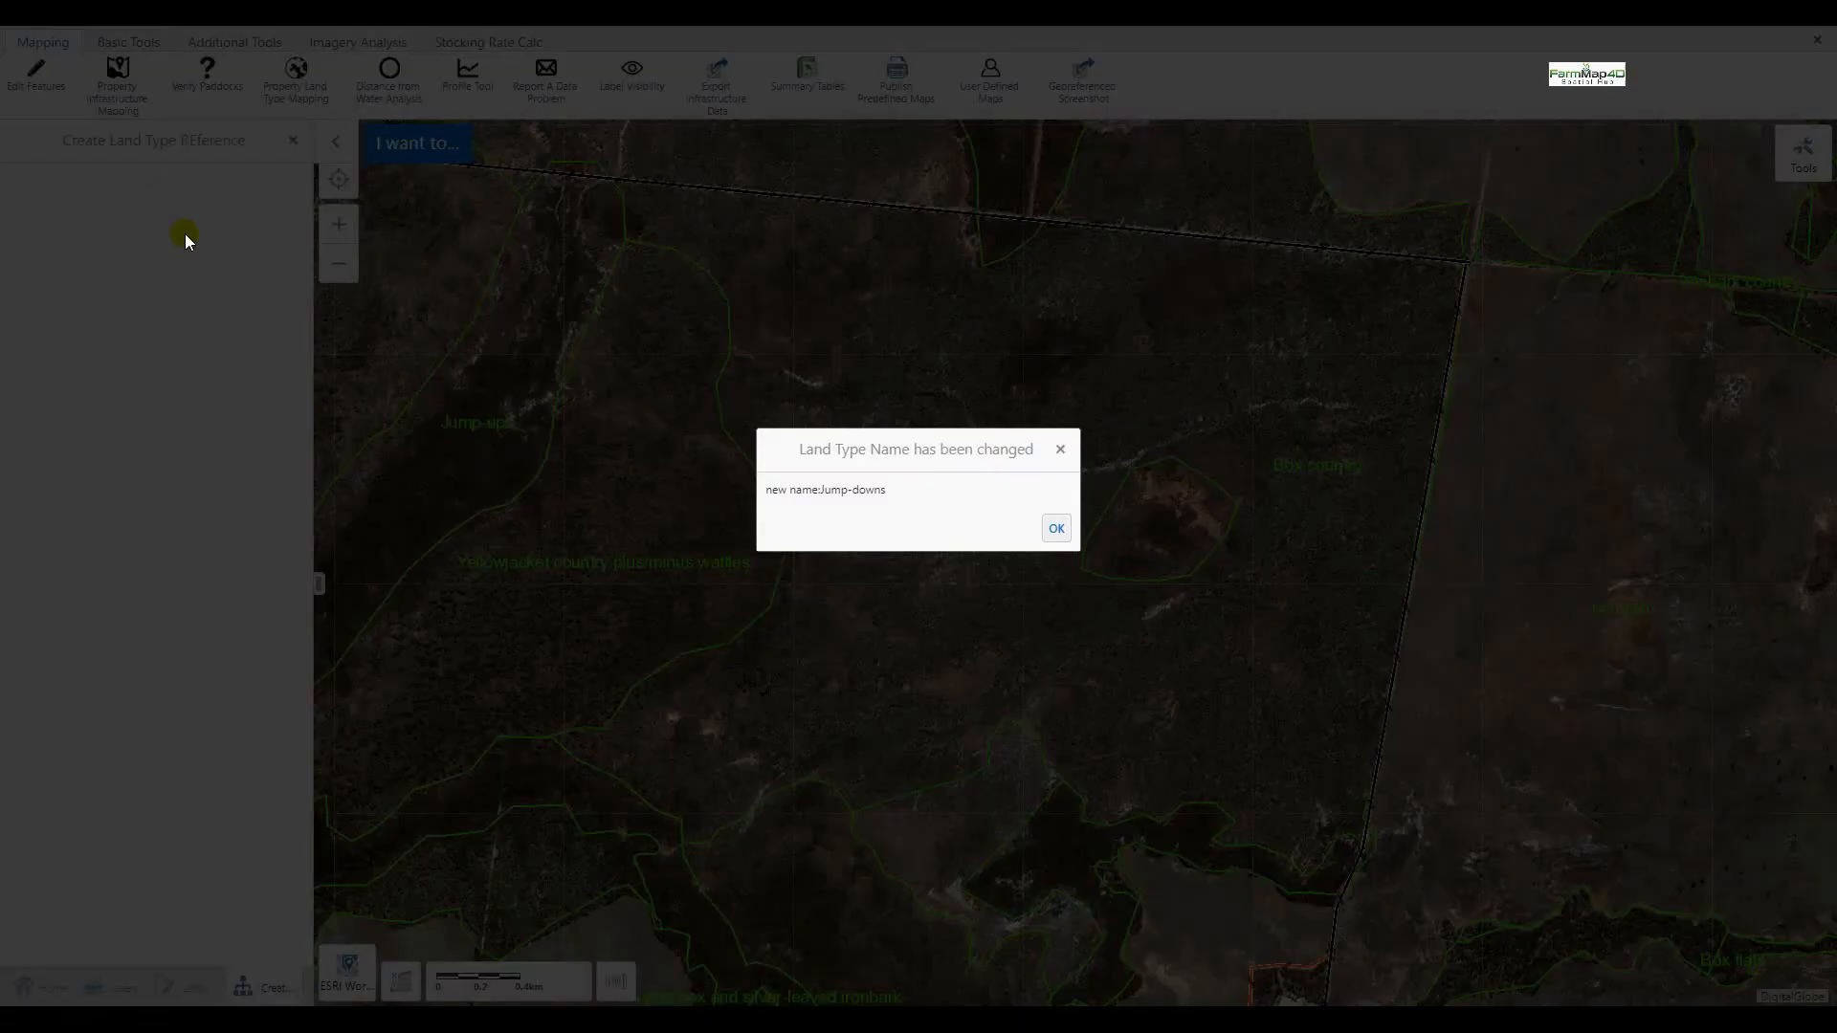
click(1056, 527)
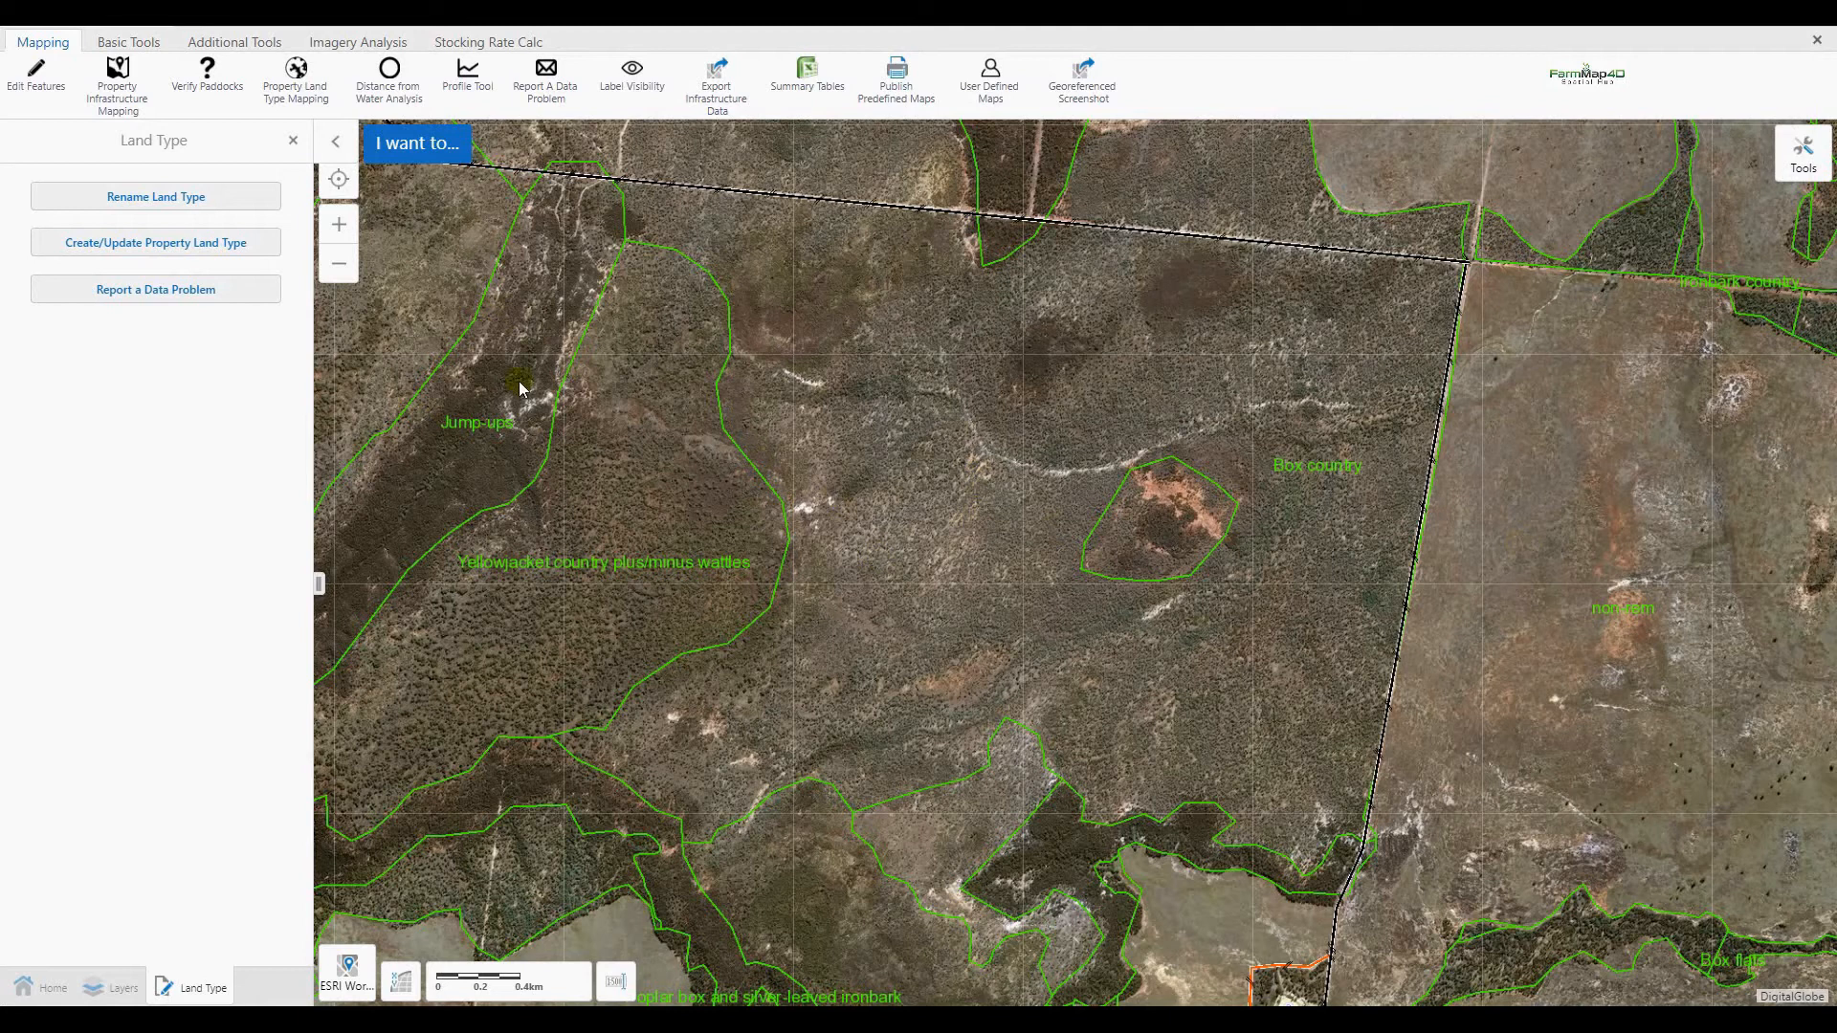
Step: Check the renamed polygon's label and run Create/Update Property Land Type for the whole property
scroll(1125, 551, down, 1)
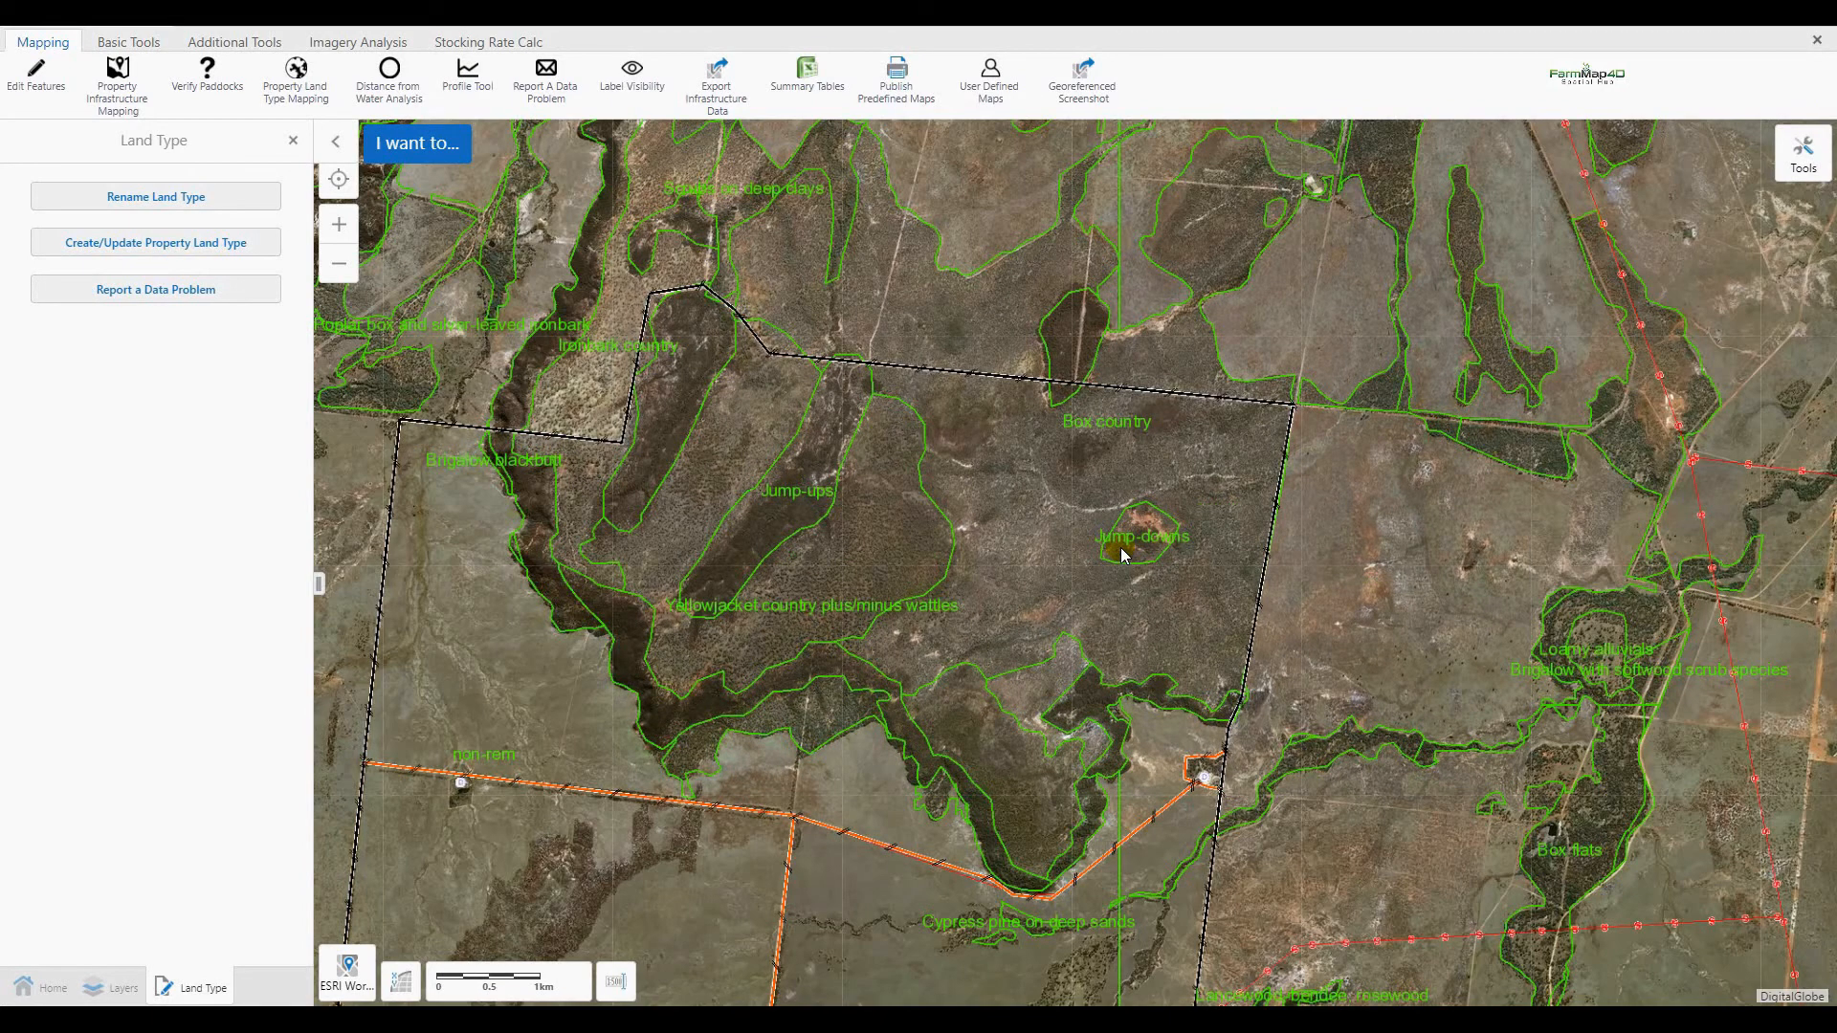
scroll(1026, 542, up, 1)
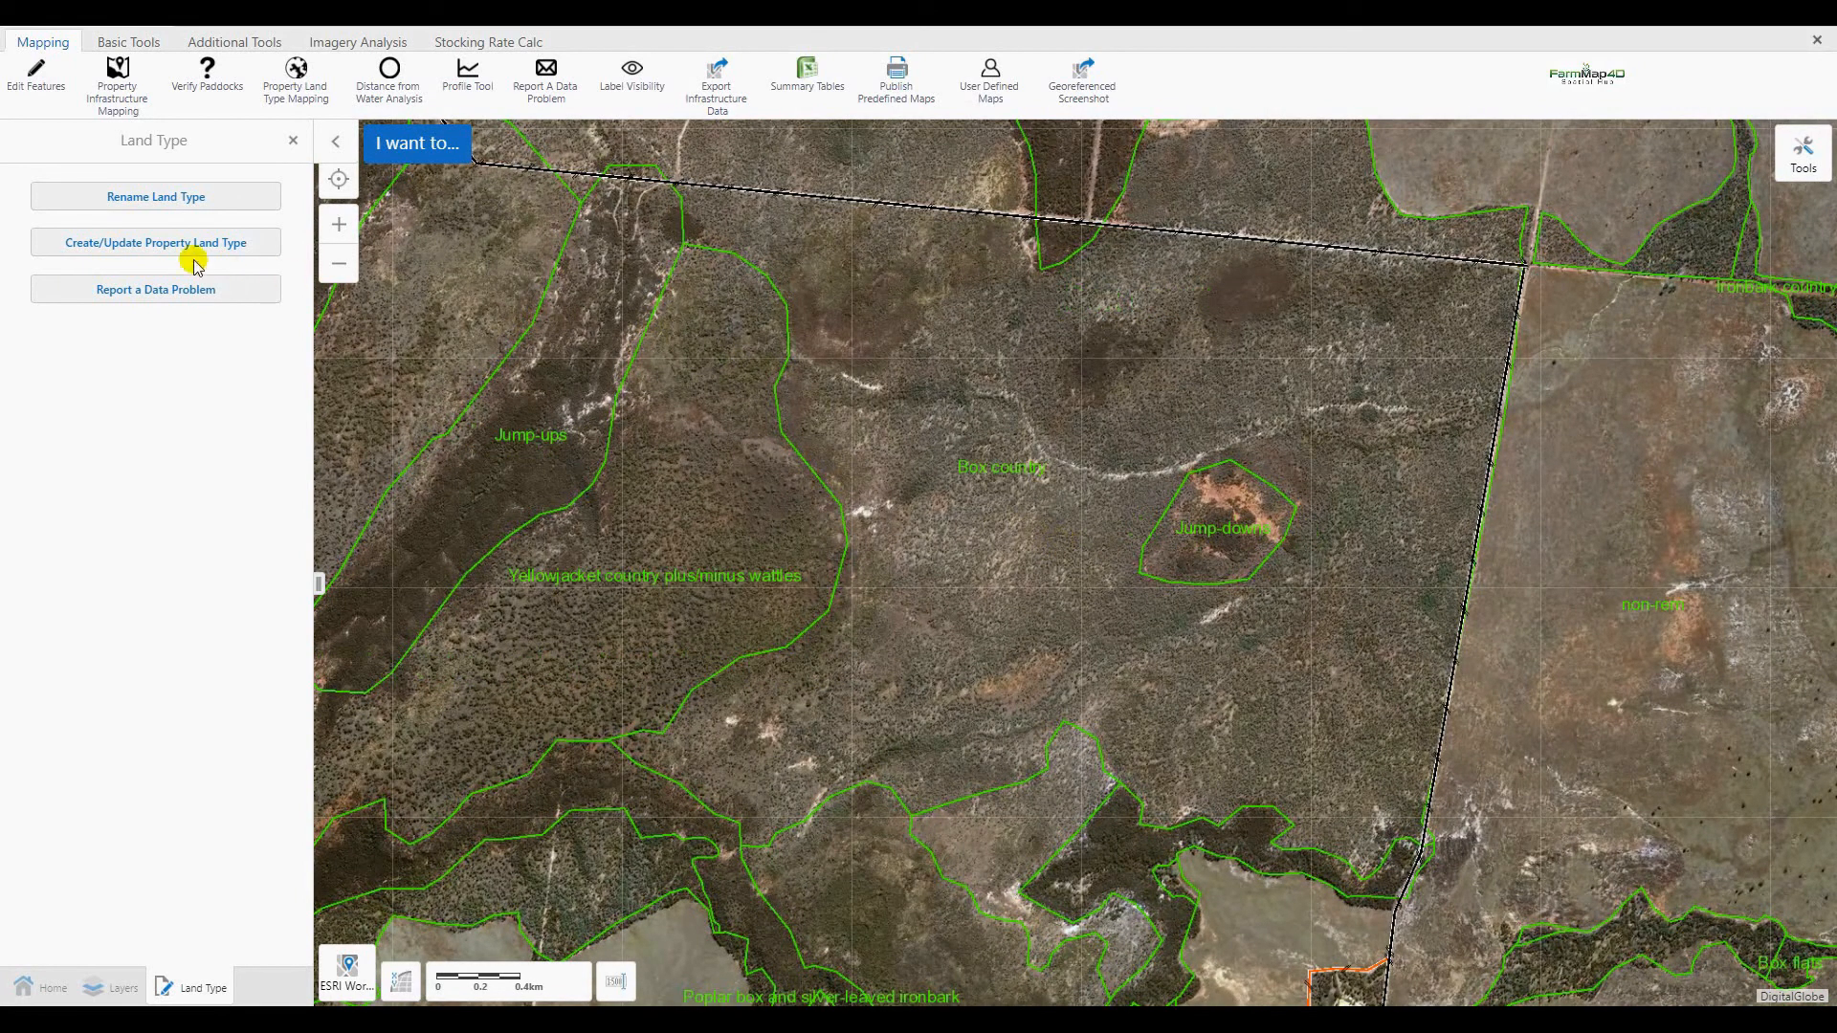
click(157, 245)
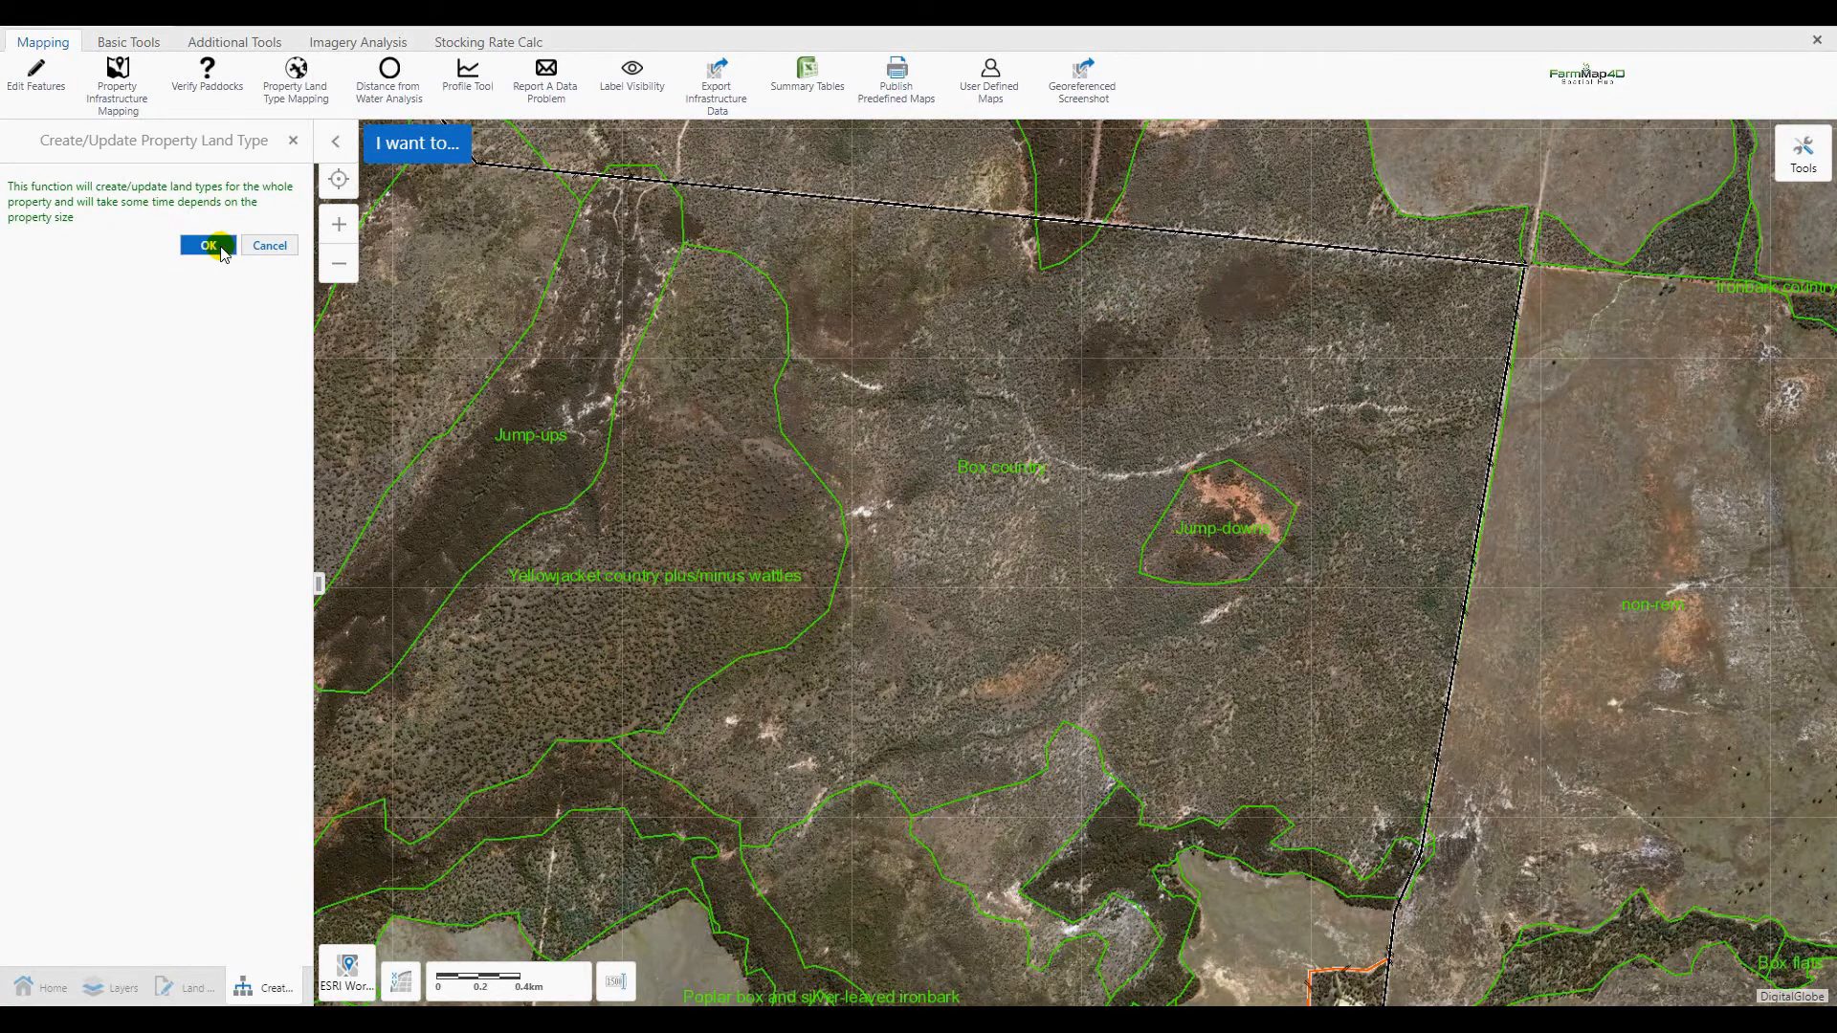
click(214, 246)
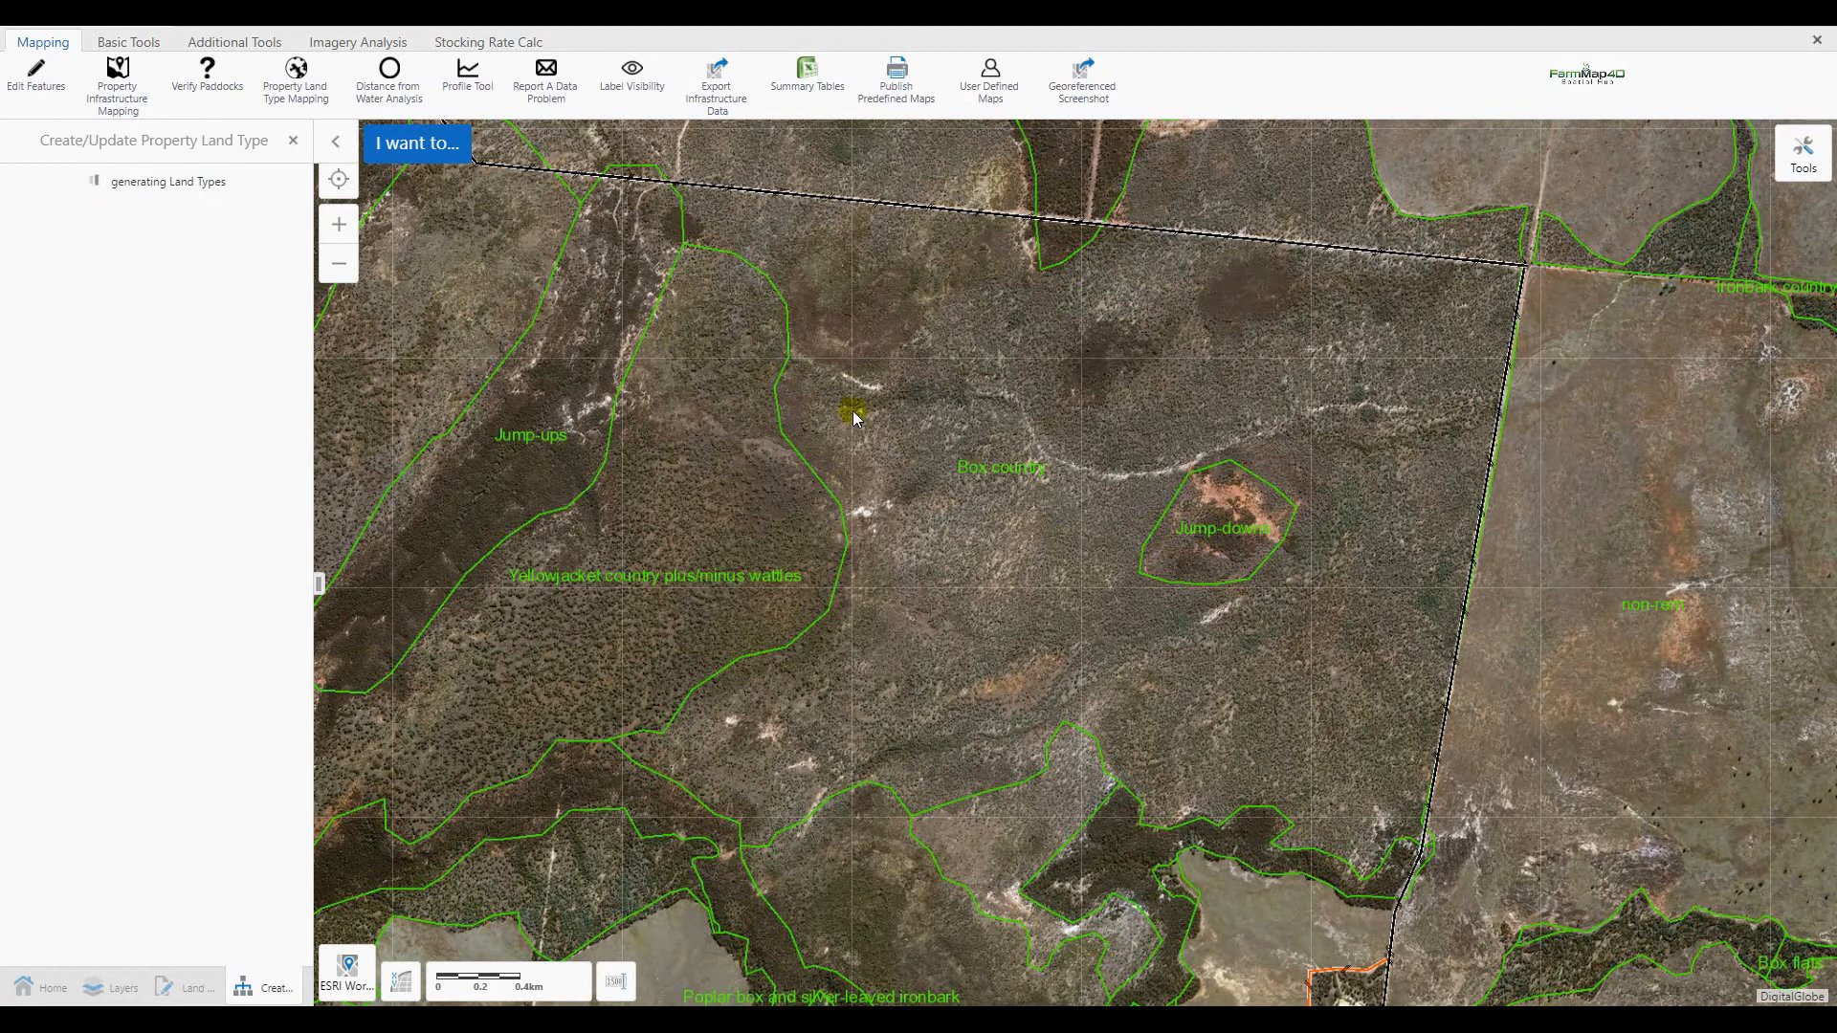
Step: Bring the whole property into view and show the Property Land Types layer on the map
scroll(798, 473, down, 1)
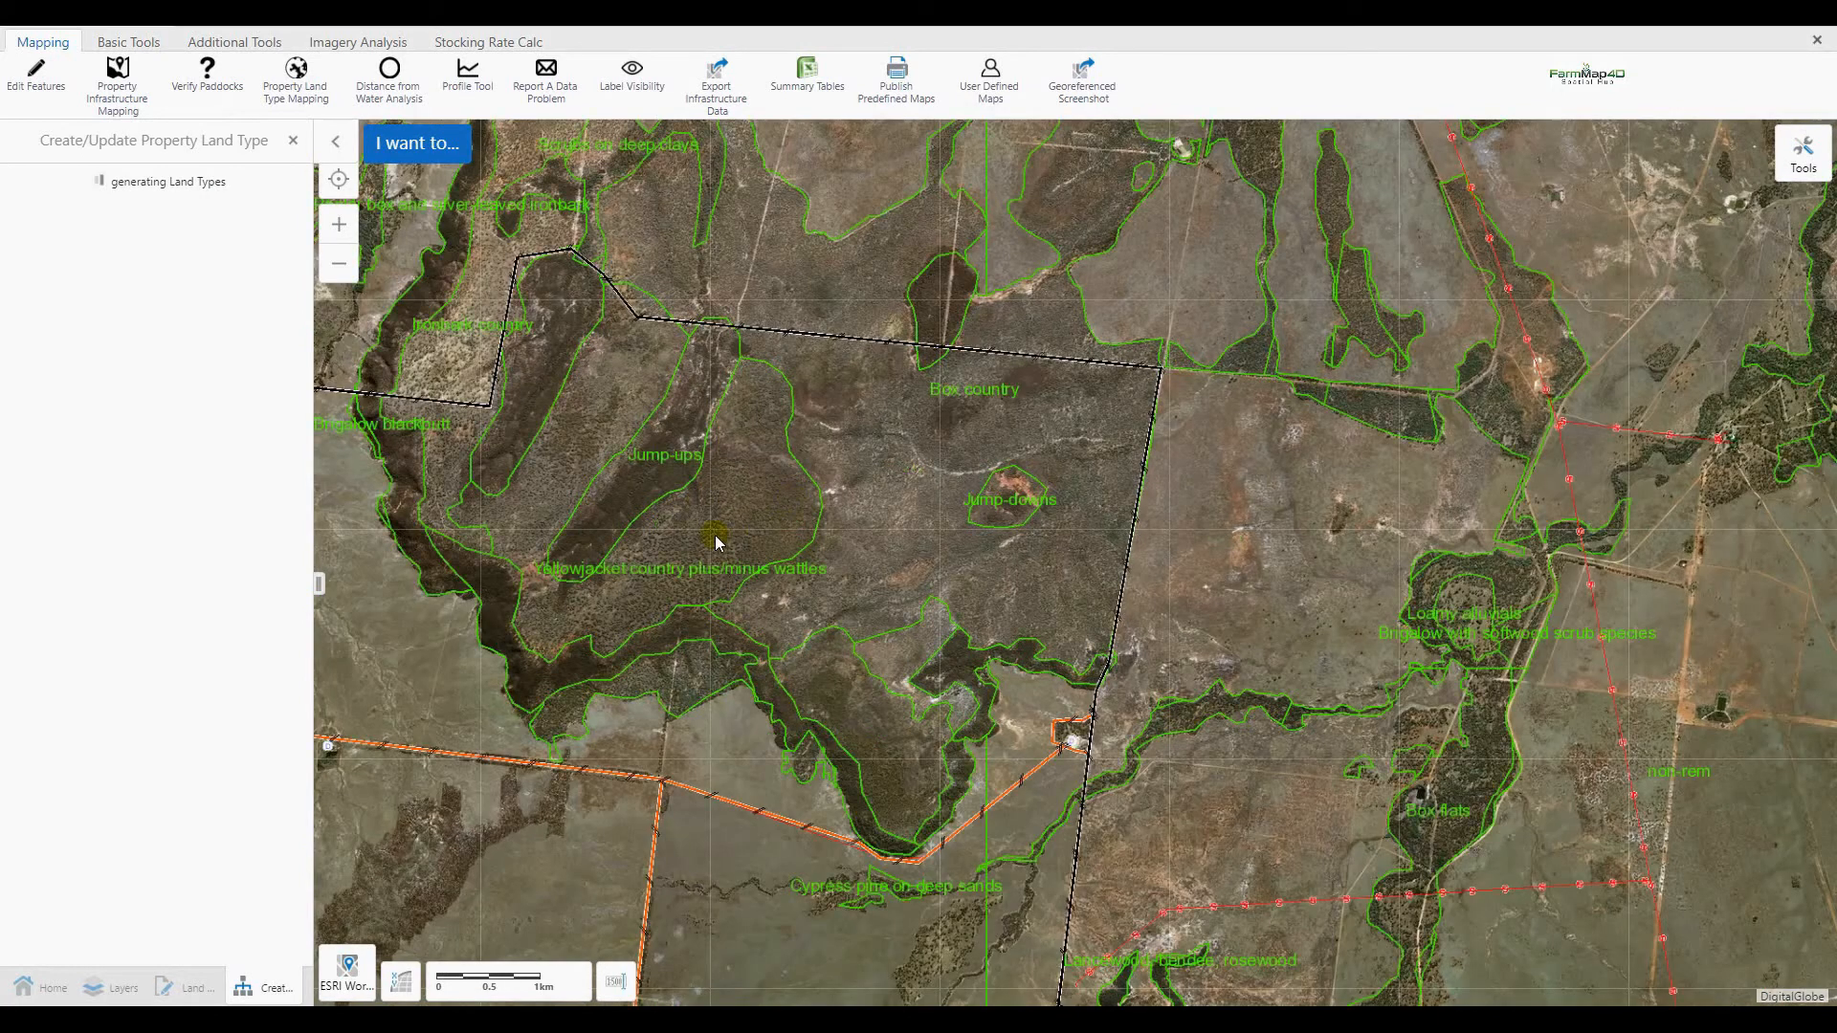
scroll(715, 536, down, 1)
drag(691, 577, 951, 481)
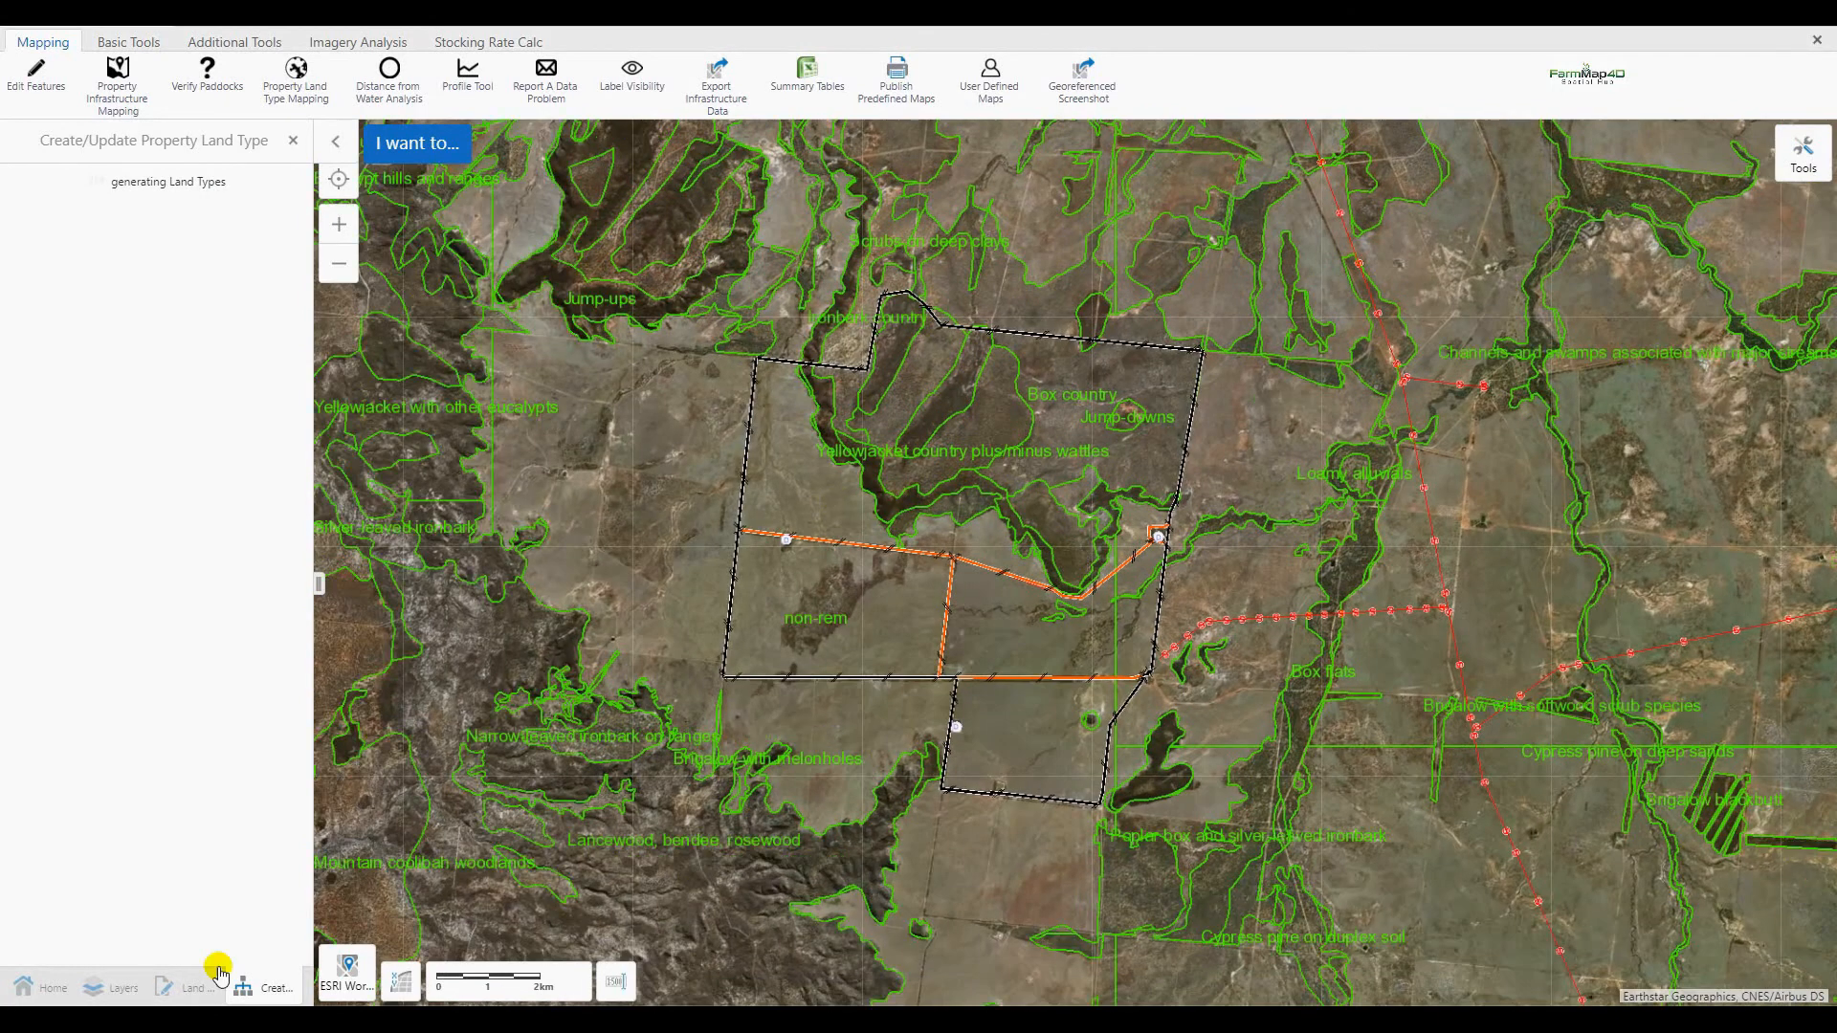
click(181, 998)
click(115, 996)
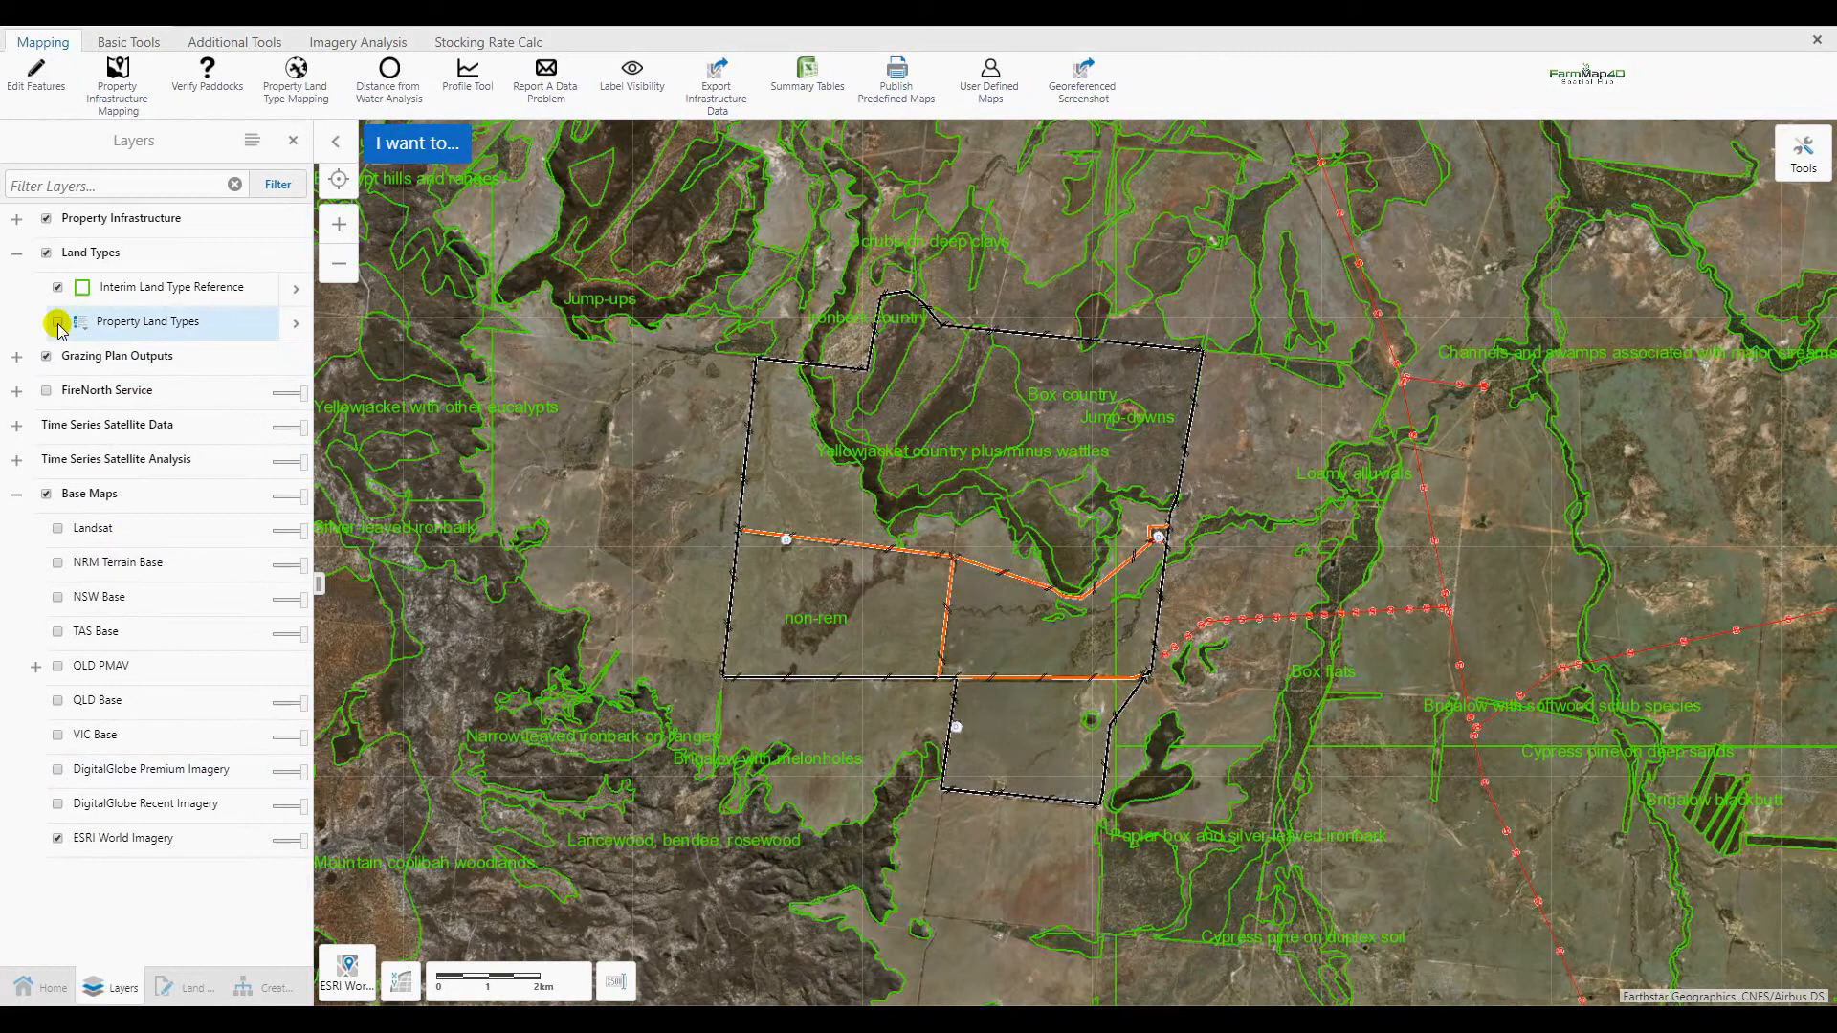
click(58, 322)
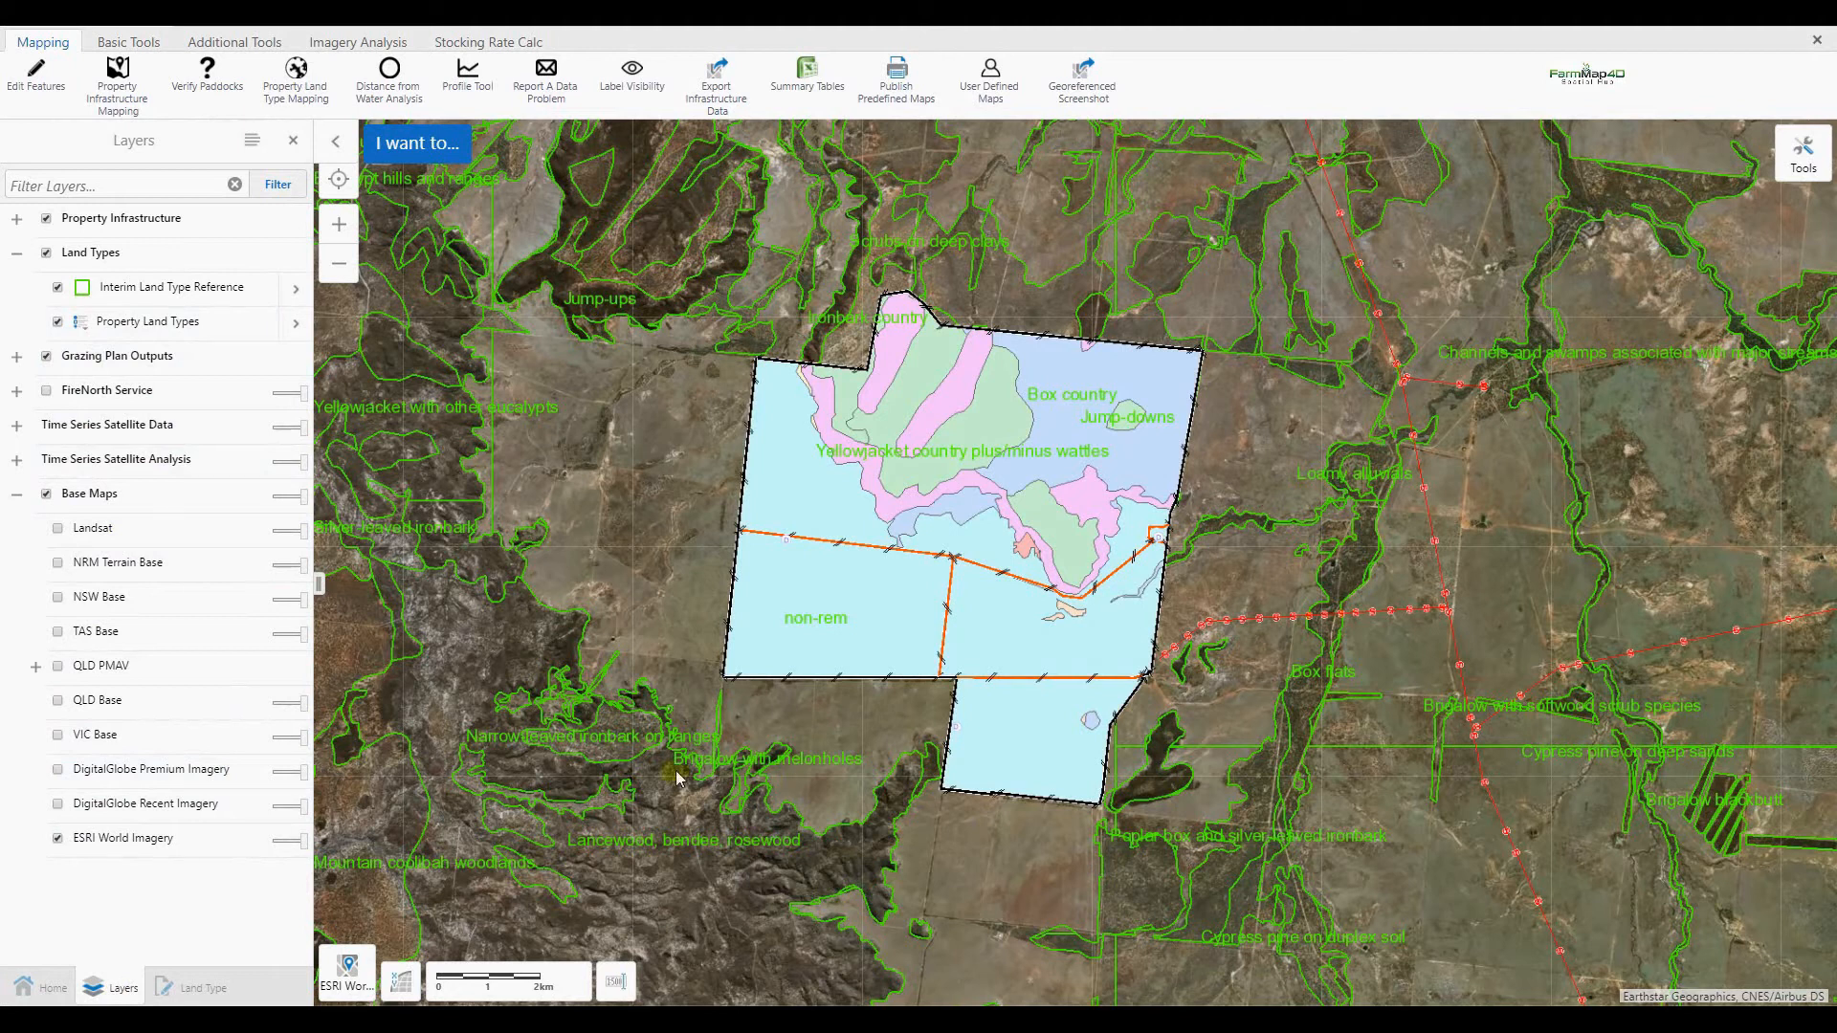
Step: Examine the coloured property land types around the Box country and Jump-downs areas in the property's north
scroll(898, 526, up, 1)
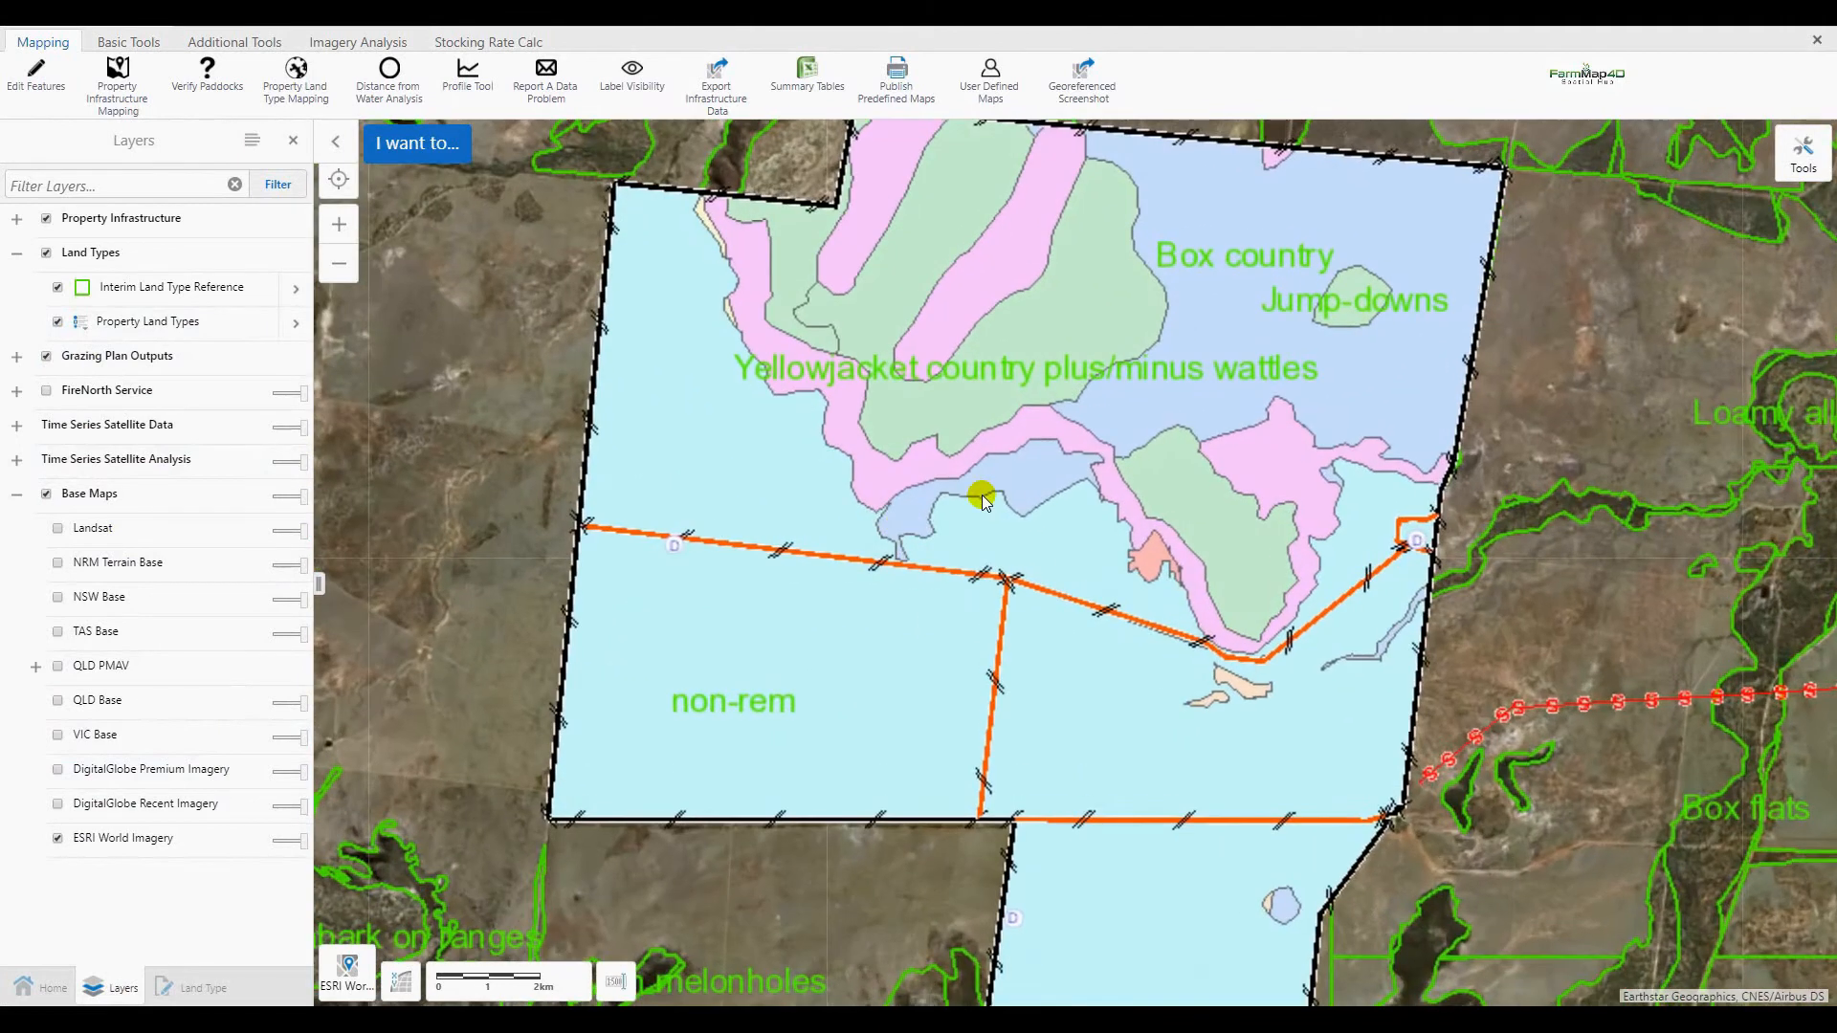
scroll(1330, 306, up, 1)
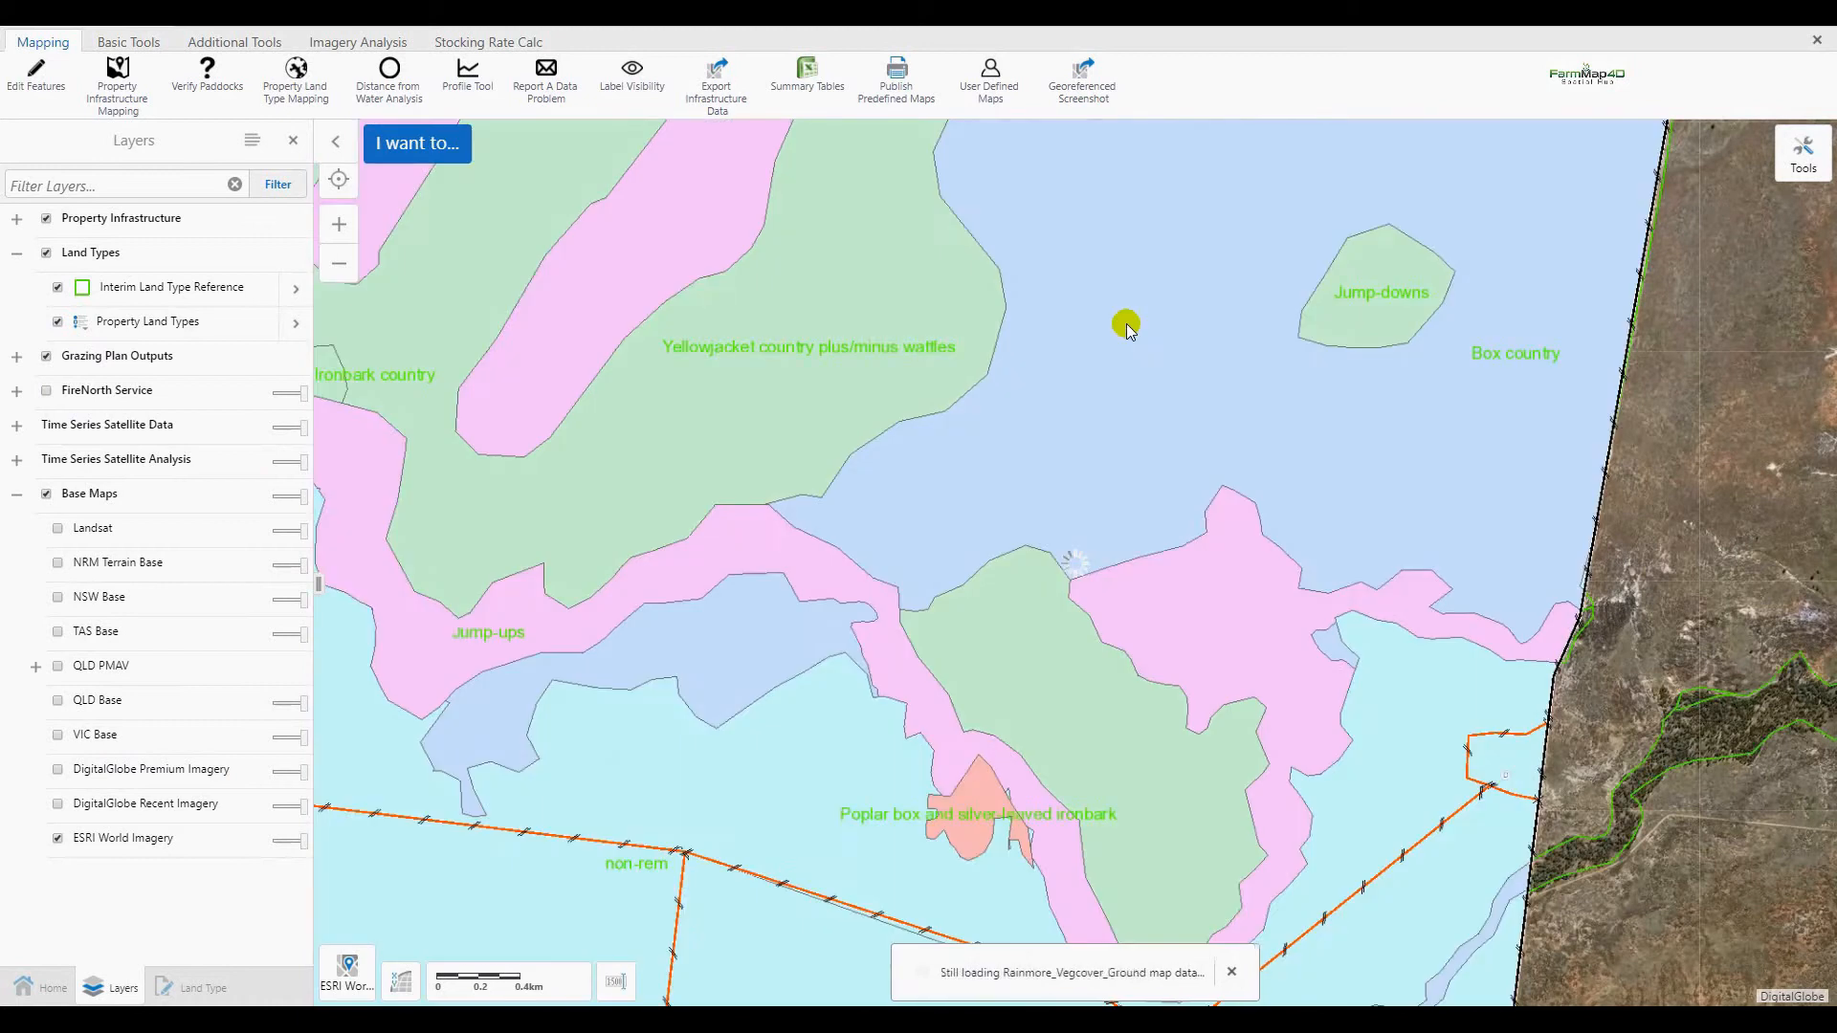
drag(1095, 455, 1052, 677)
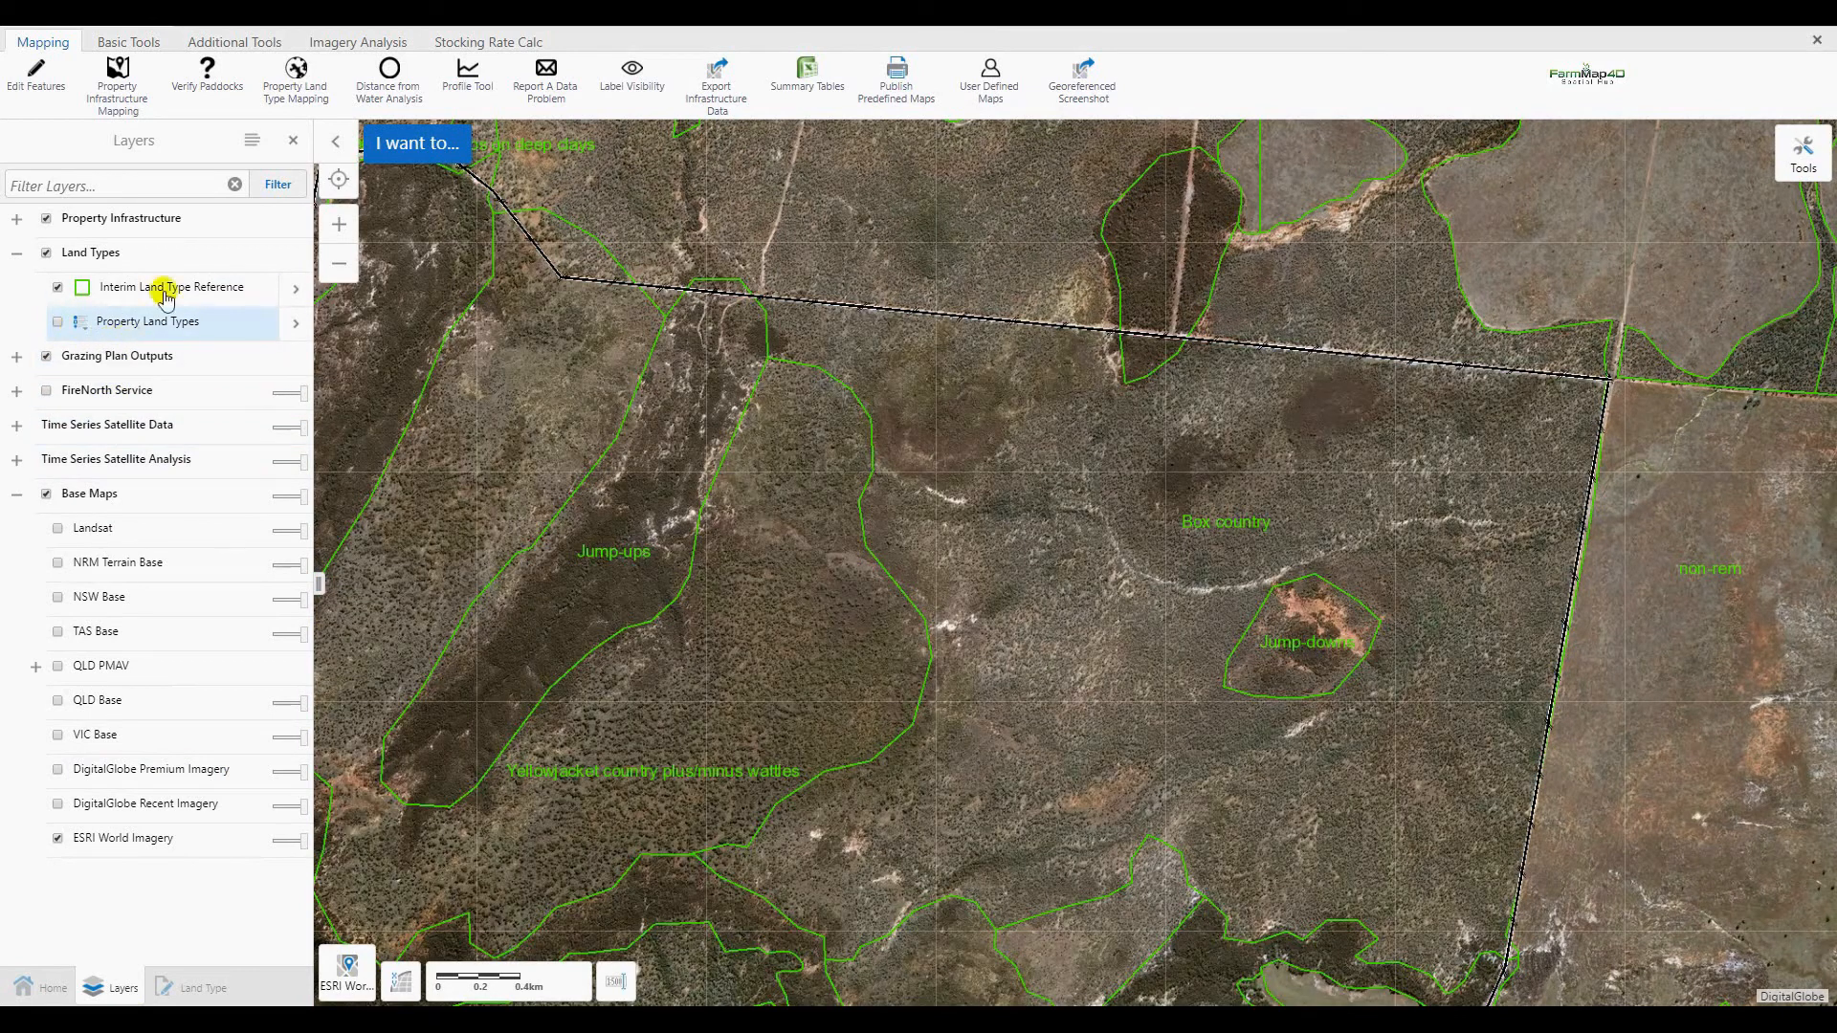
Step: Start a land type data problem report with a drawn line outlining the part of Box country north of the Jump-downs polygon
click(196, 986)
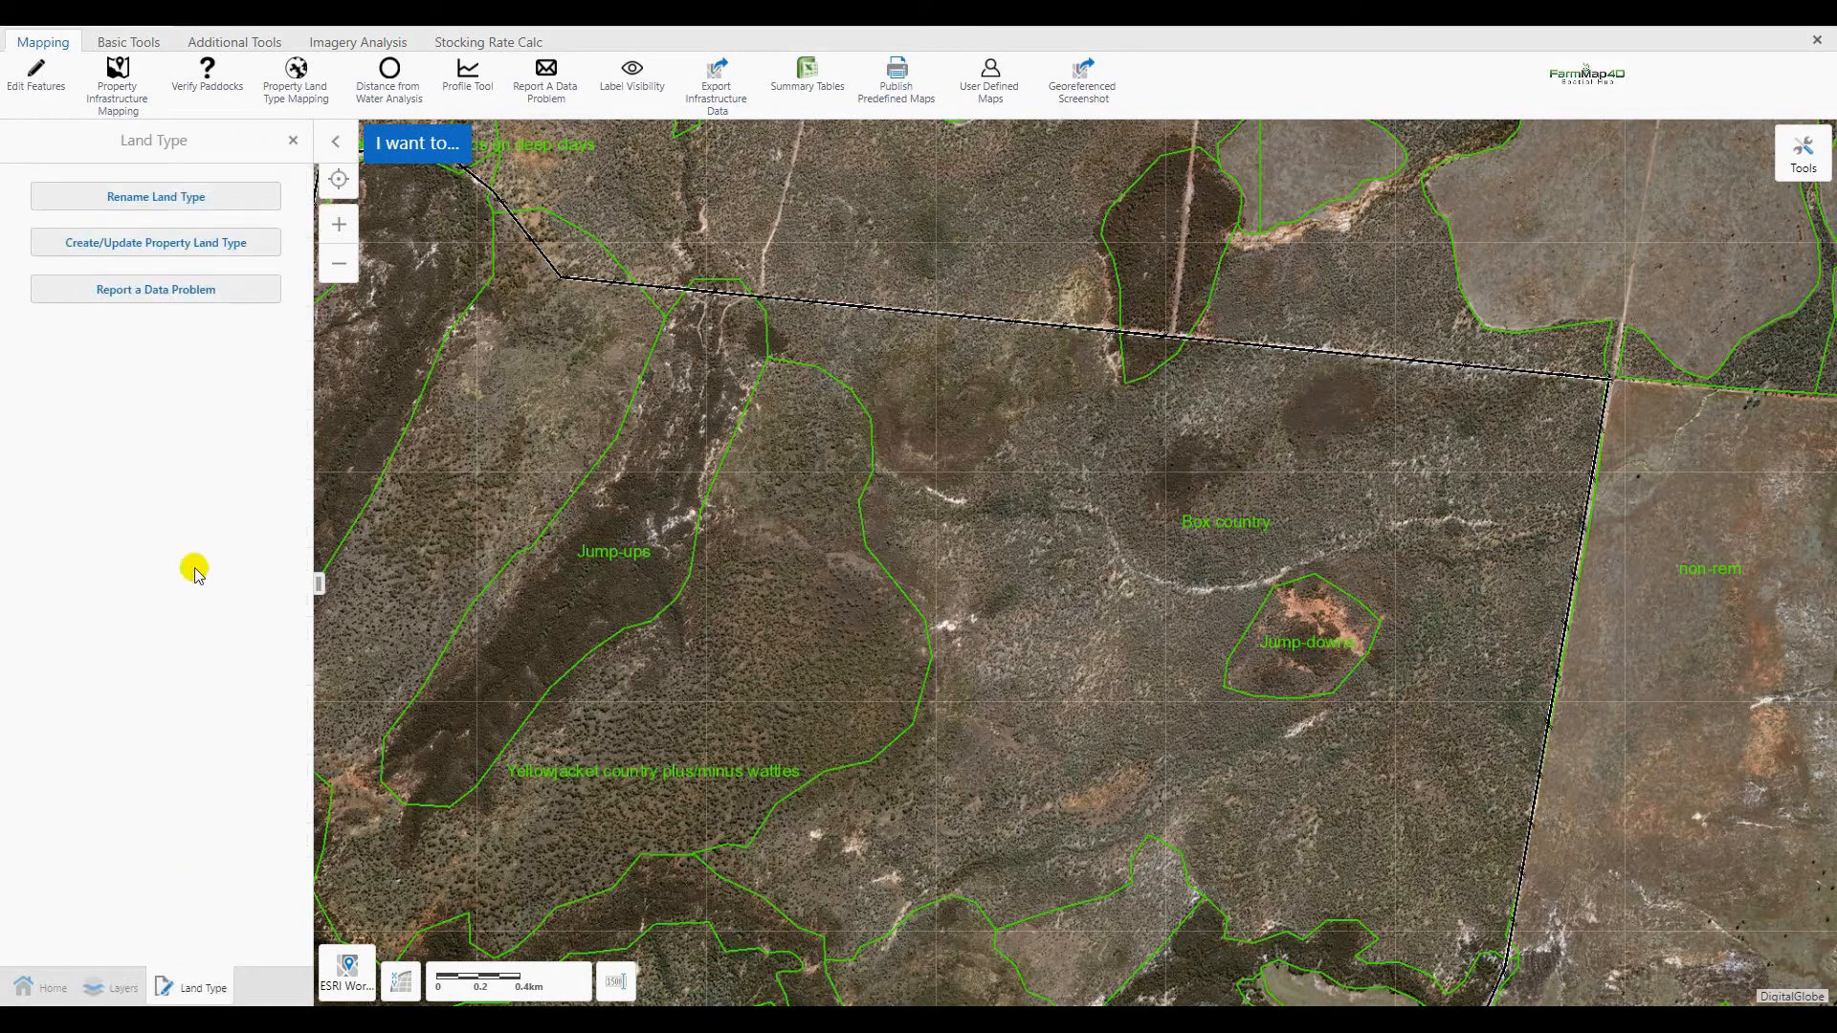
click(157, 299)
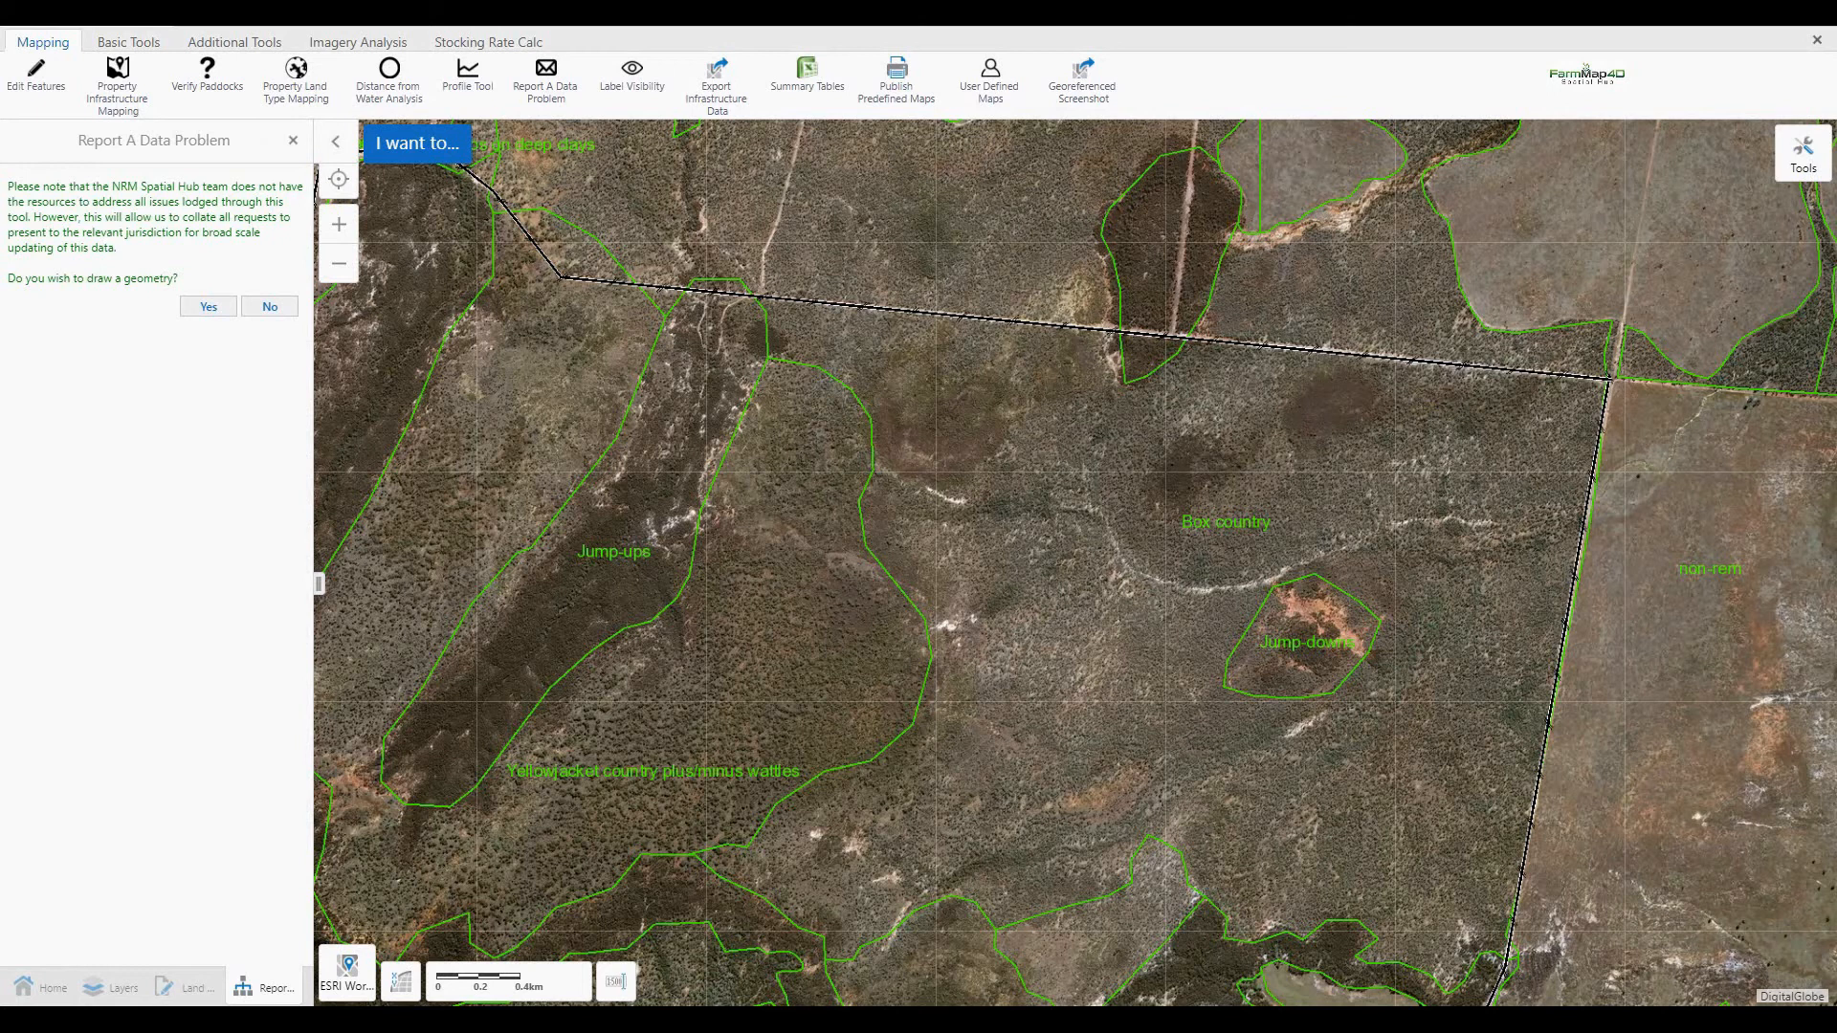
click(187, 308)
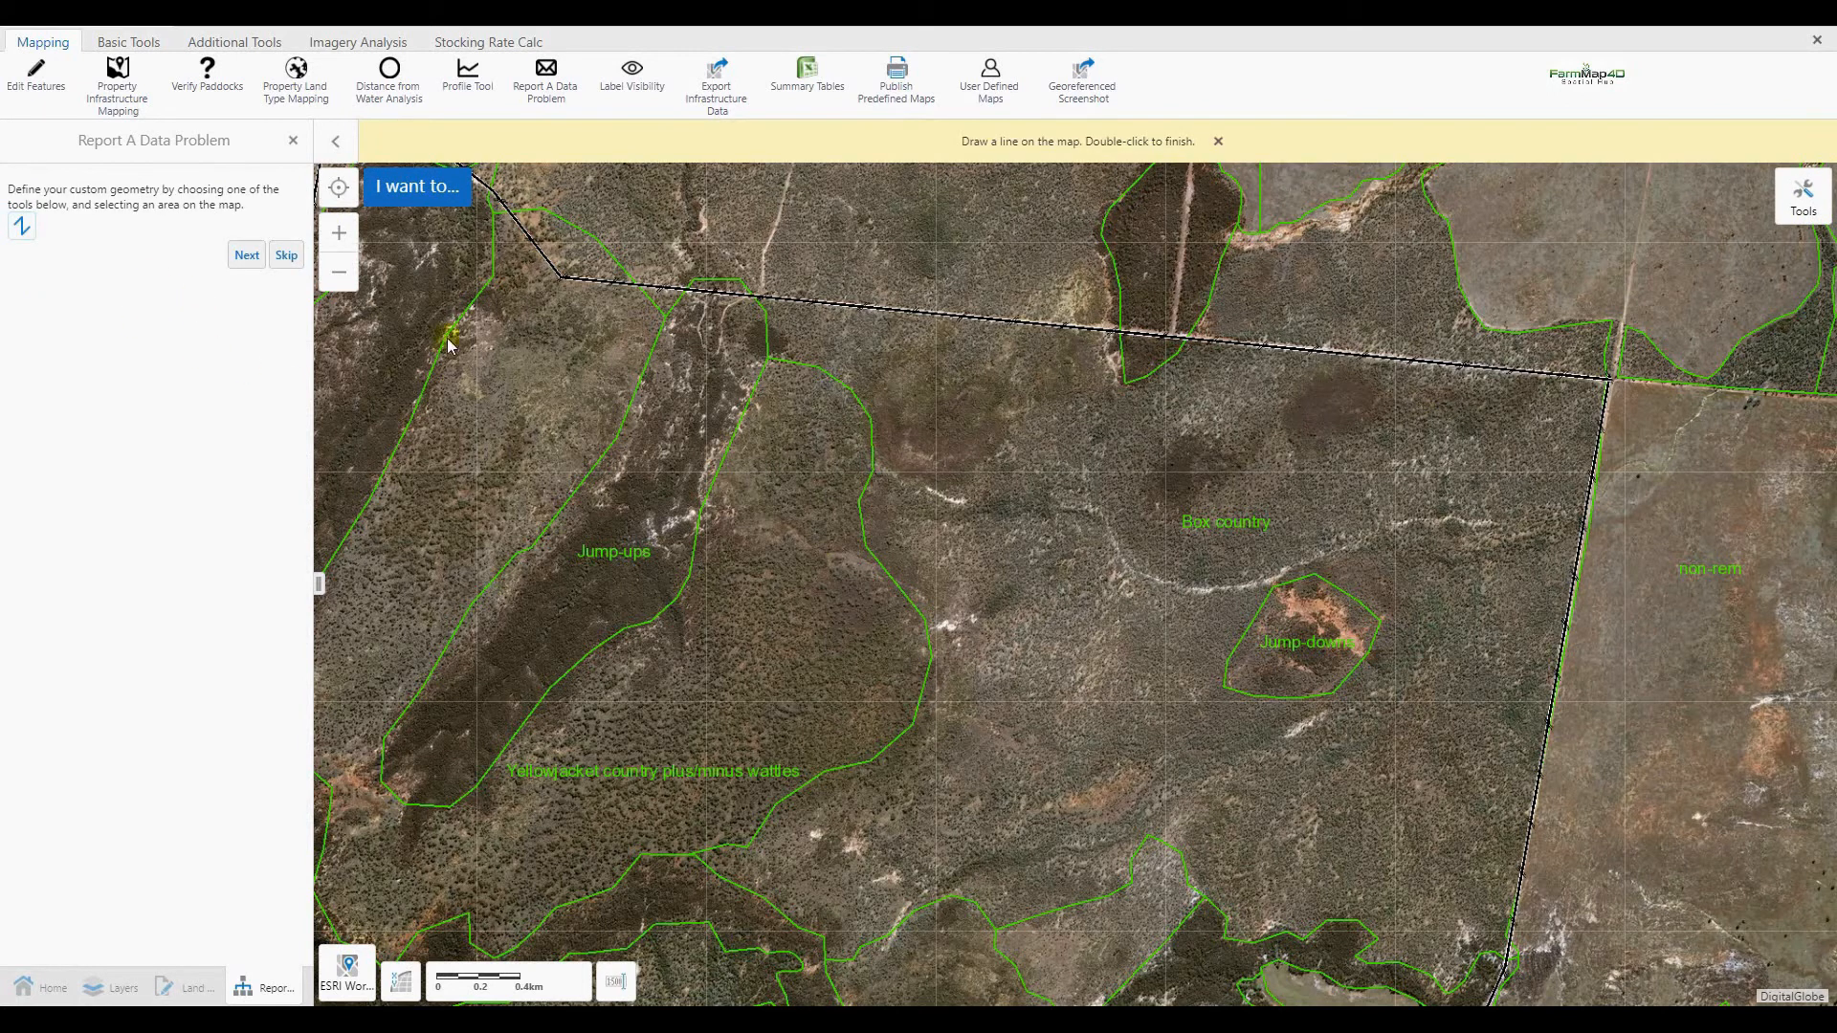
click(759, 300)
mouse_move(1155, 379)
mouse_down()
mouse_move(1575, 377)
mouse_move(1587, 504)
mouse_move(1167, 581)
mouse_move(1038, 500)
mouse_move(880, 468)
mouse_move(844, 392)
mouse_move(760, 358)
mouse_move(757, 300)
mouse_up()
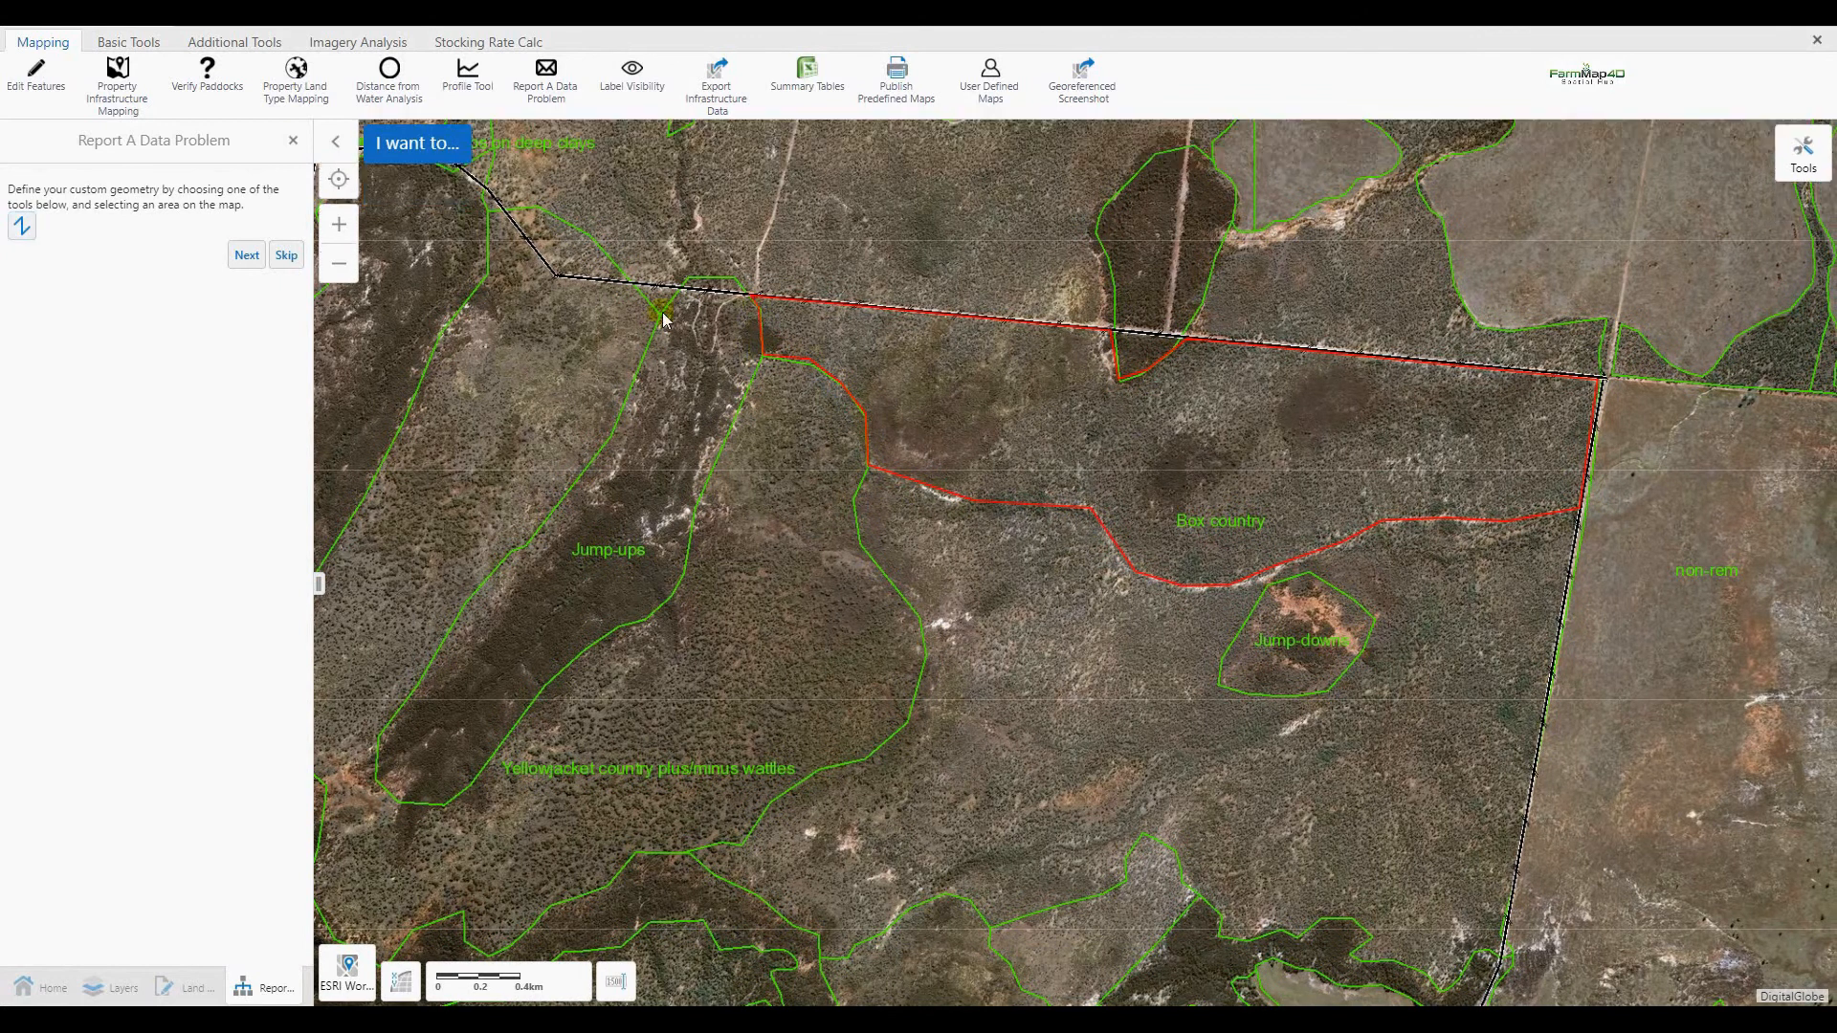
click(247, 259)
click(274, 215)
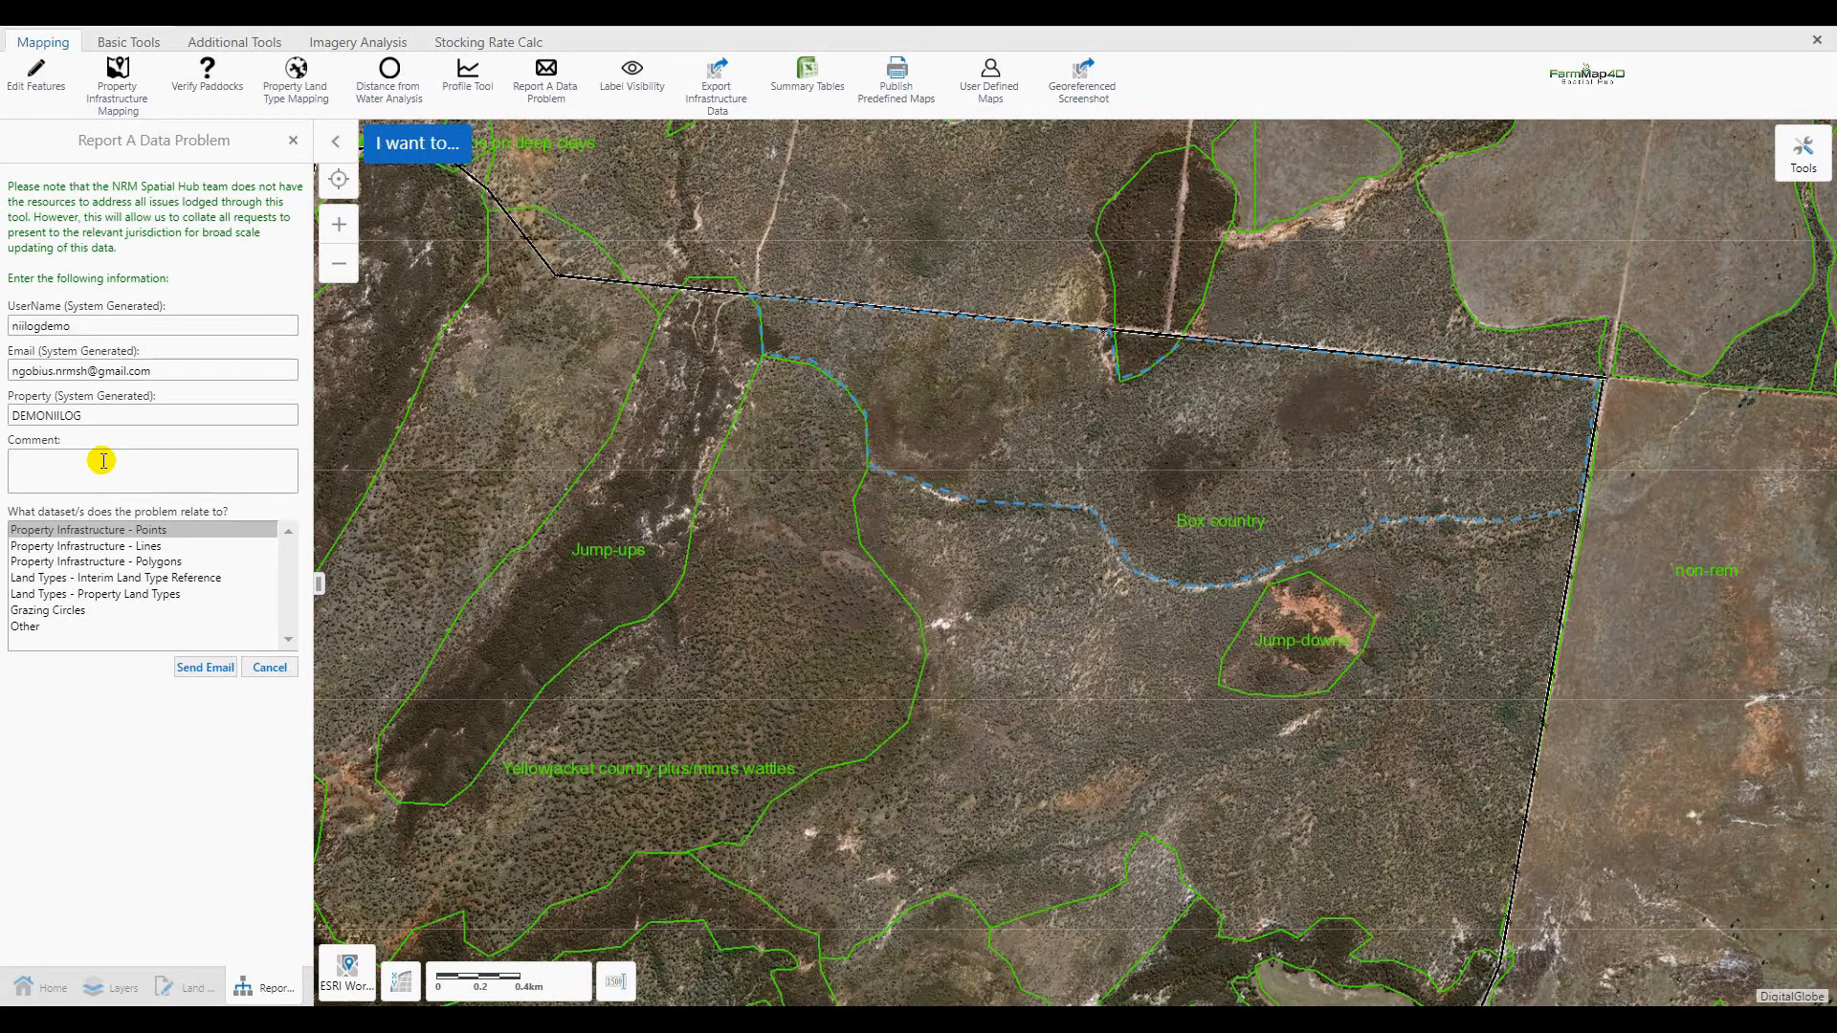
Step: Send the report with the comment This area should be called "Tiger Country" for the Interim Land Type Reference dataset, and close the Land Type tools
text(is area should be called "Tiger Country)
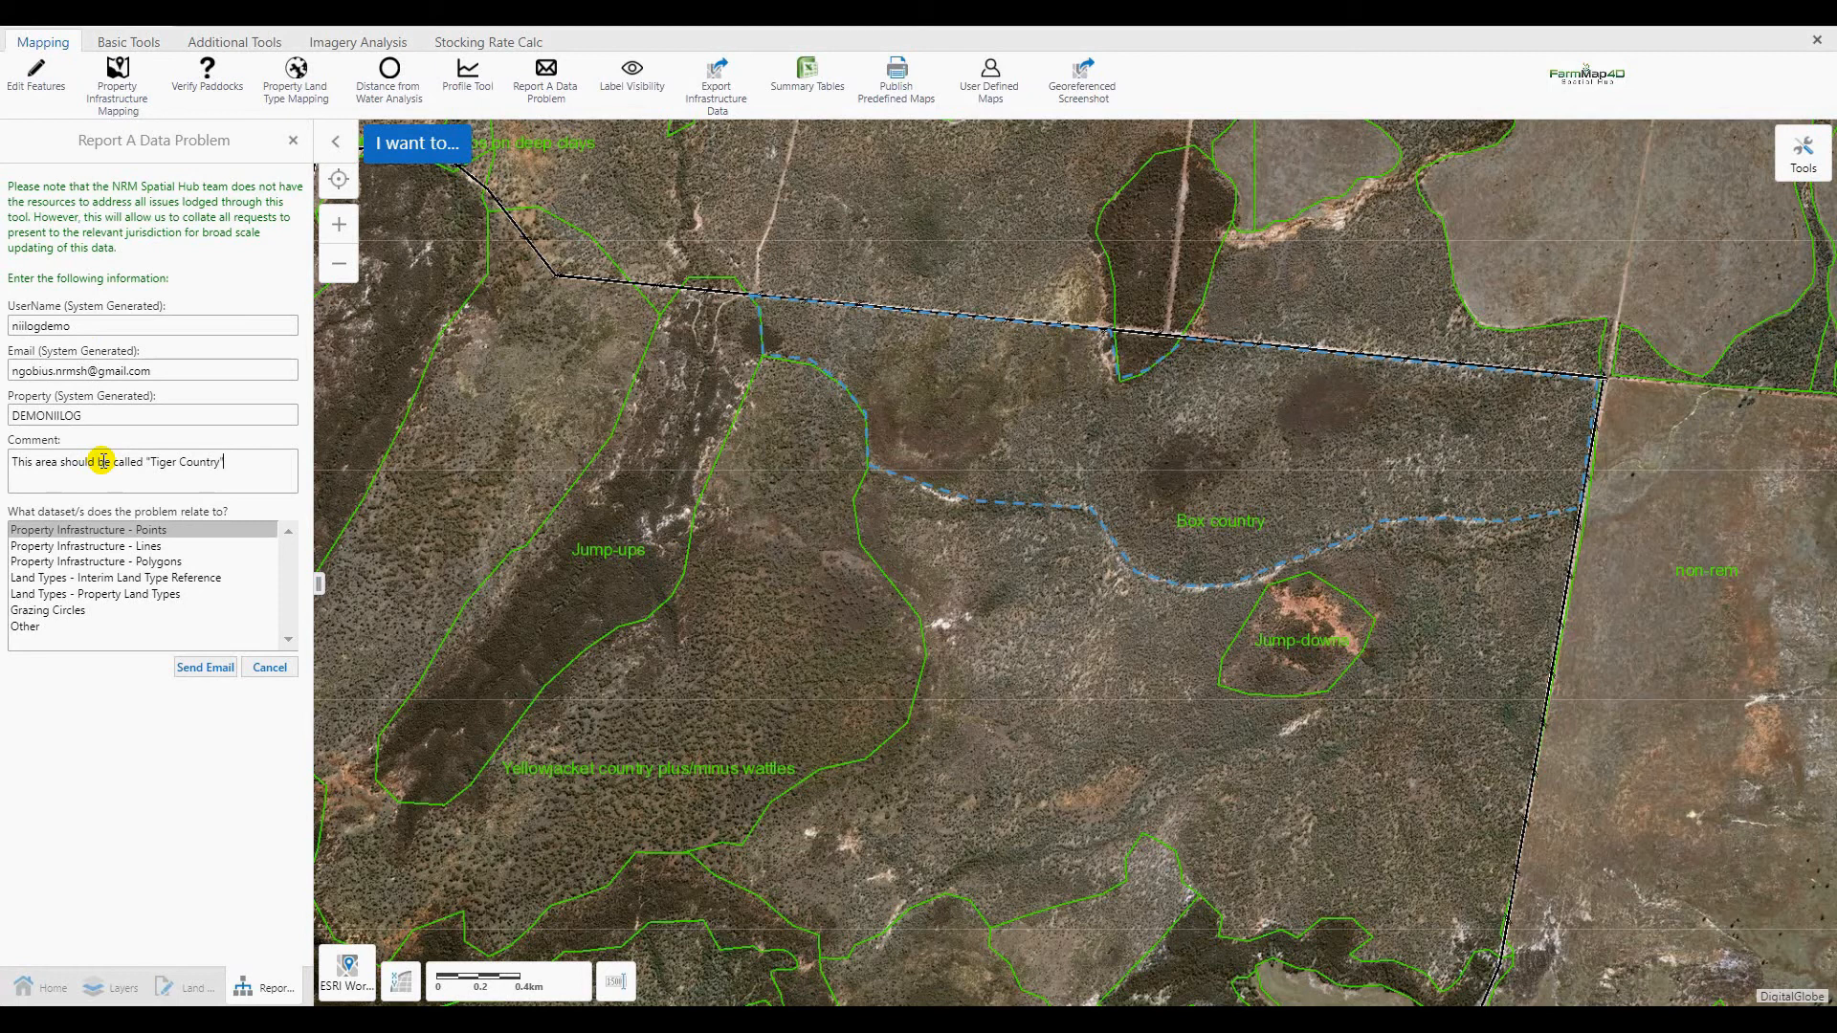
click(145, 578)
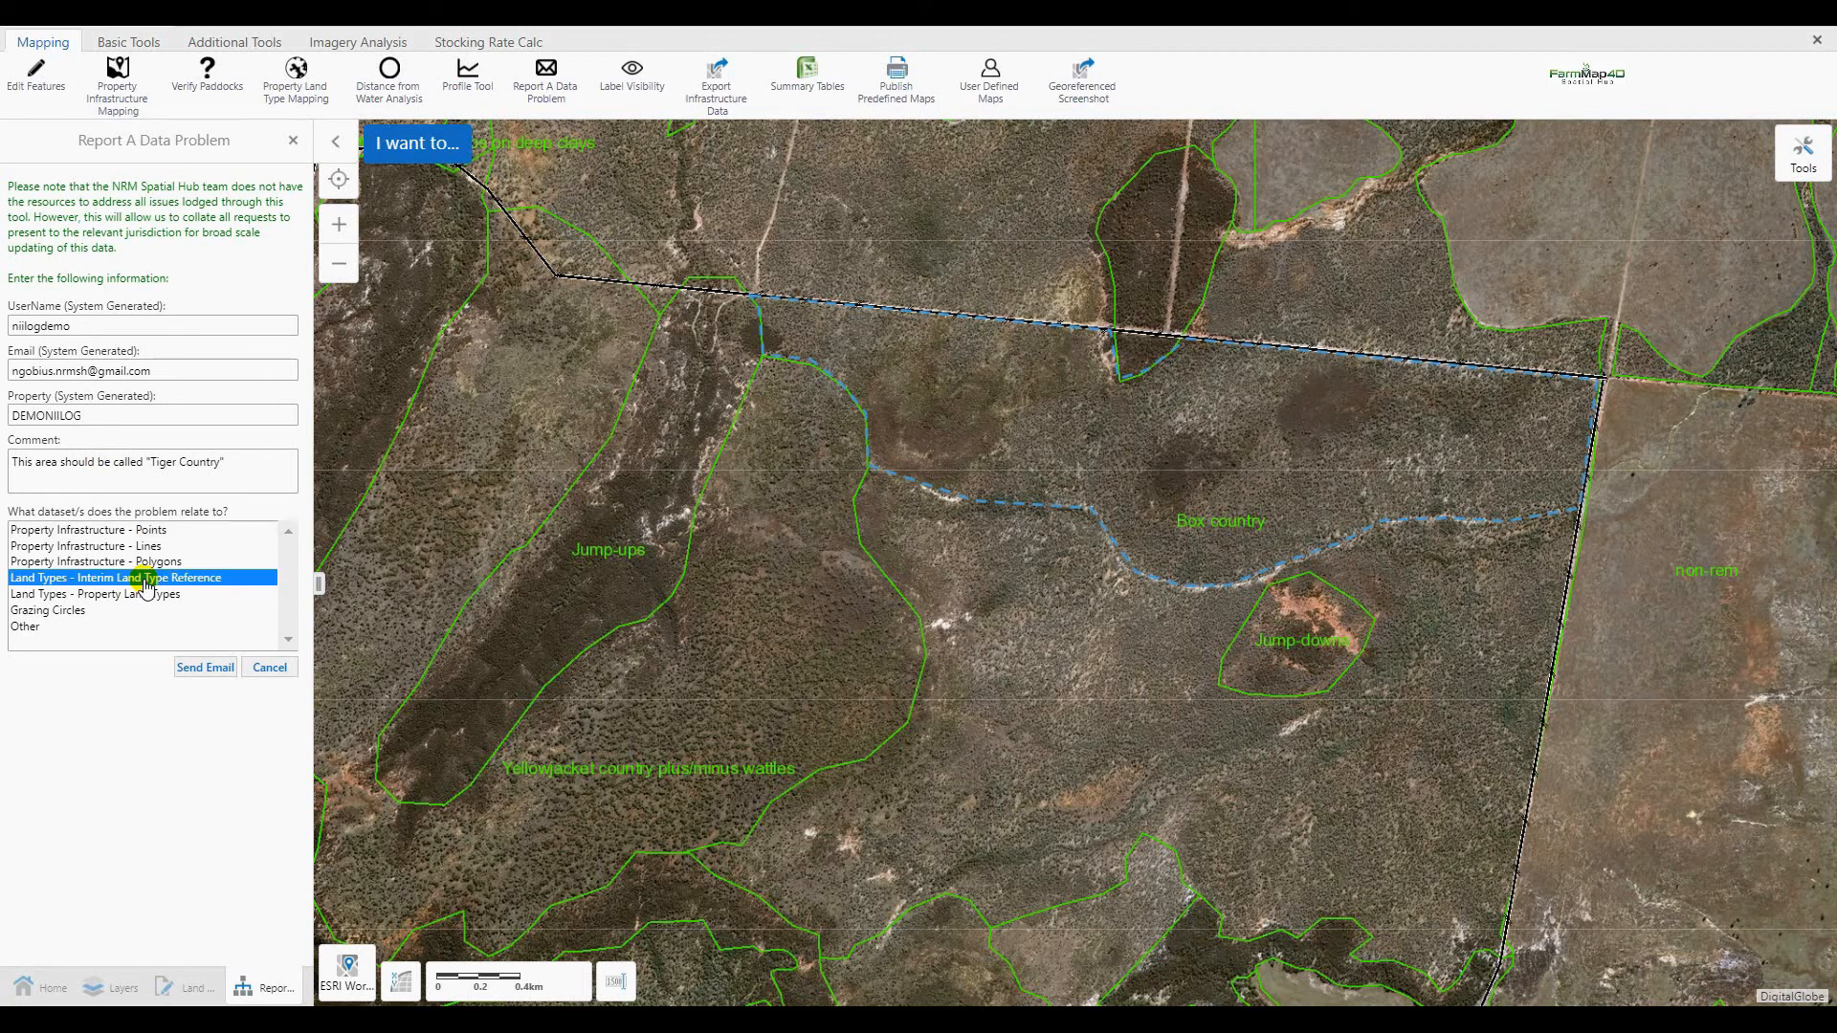
click(203, 668)
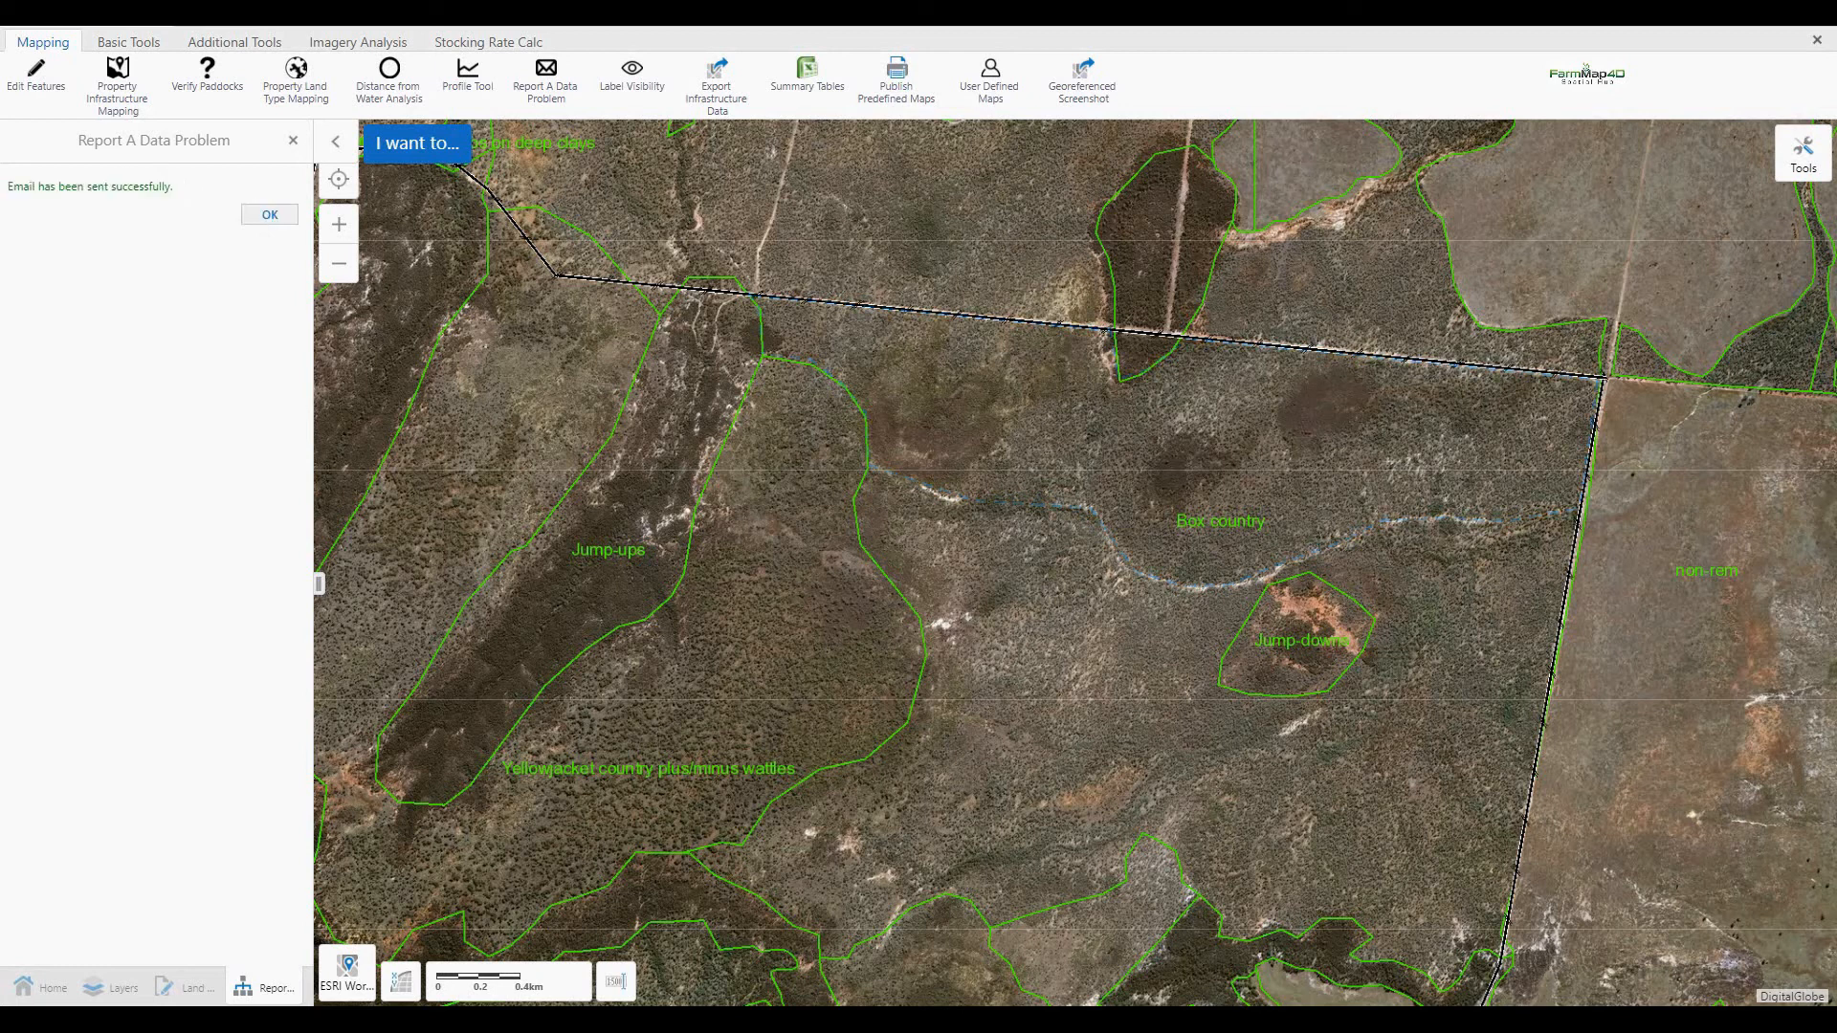
click(269, 216)
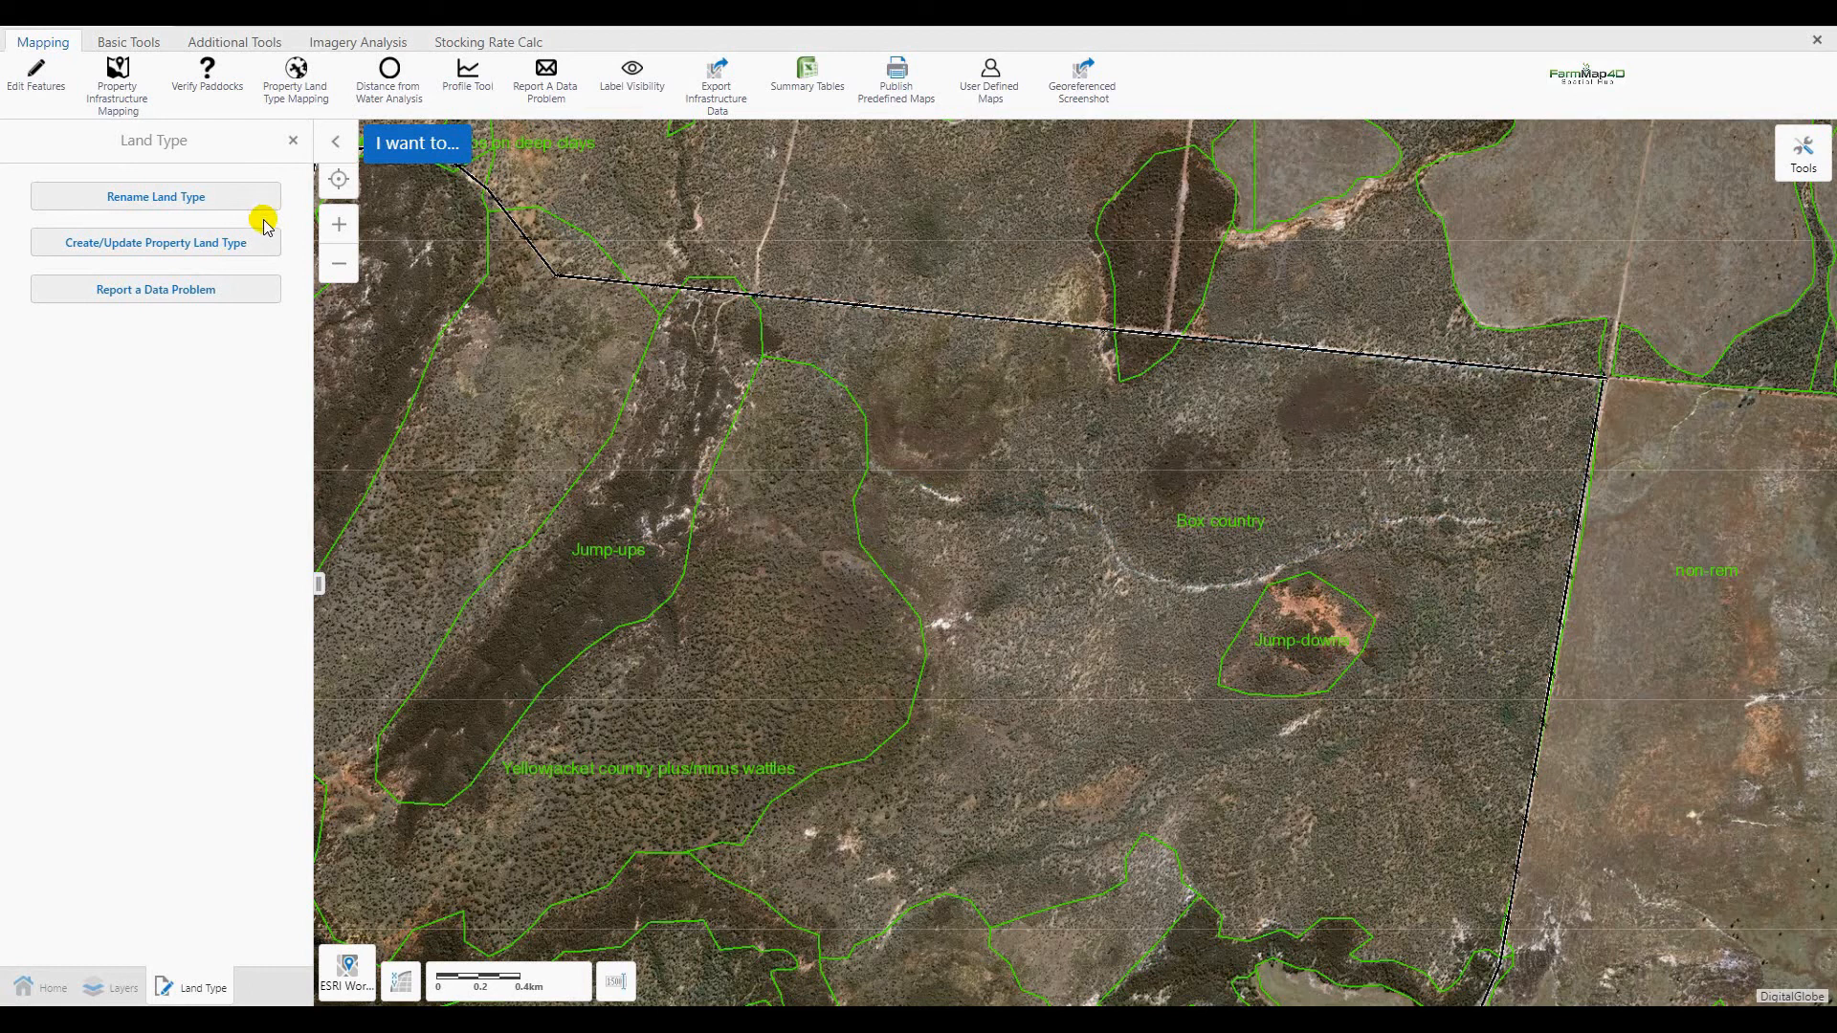
click(292, 144)
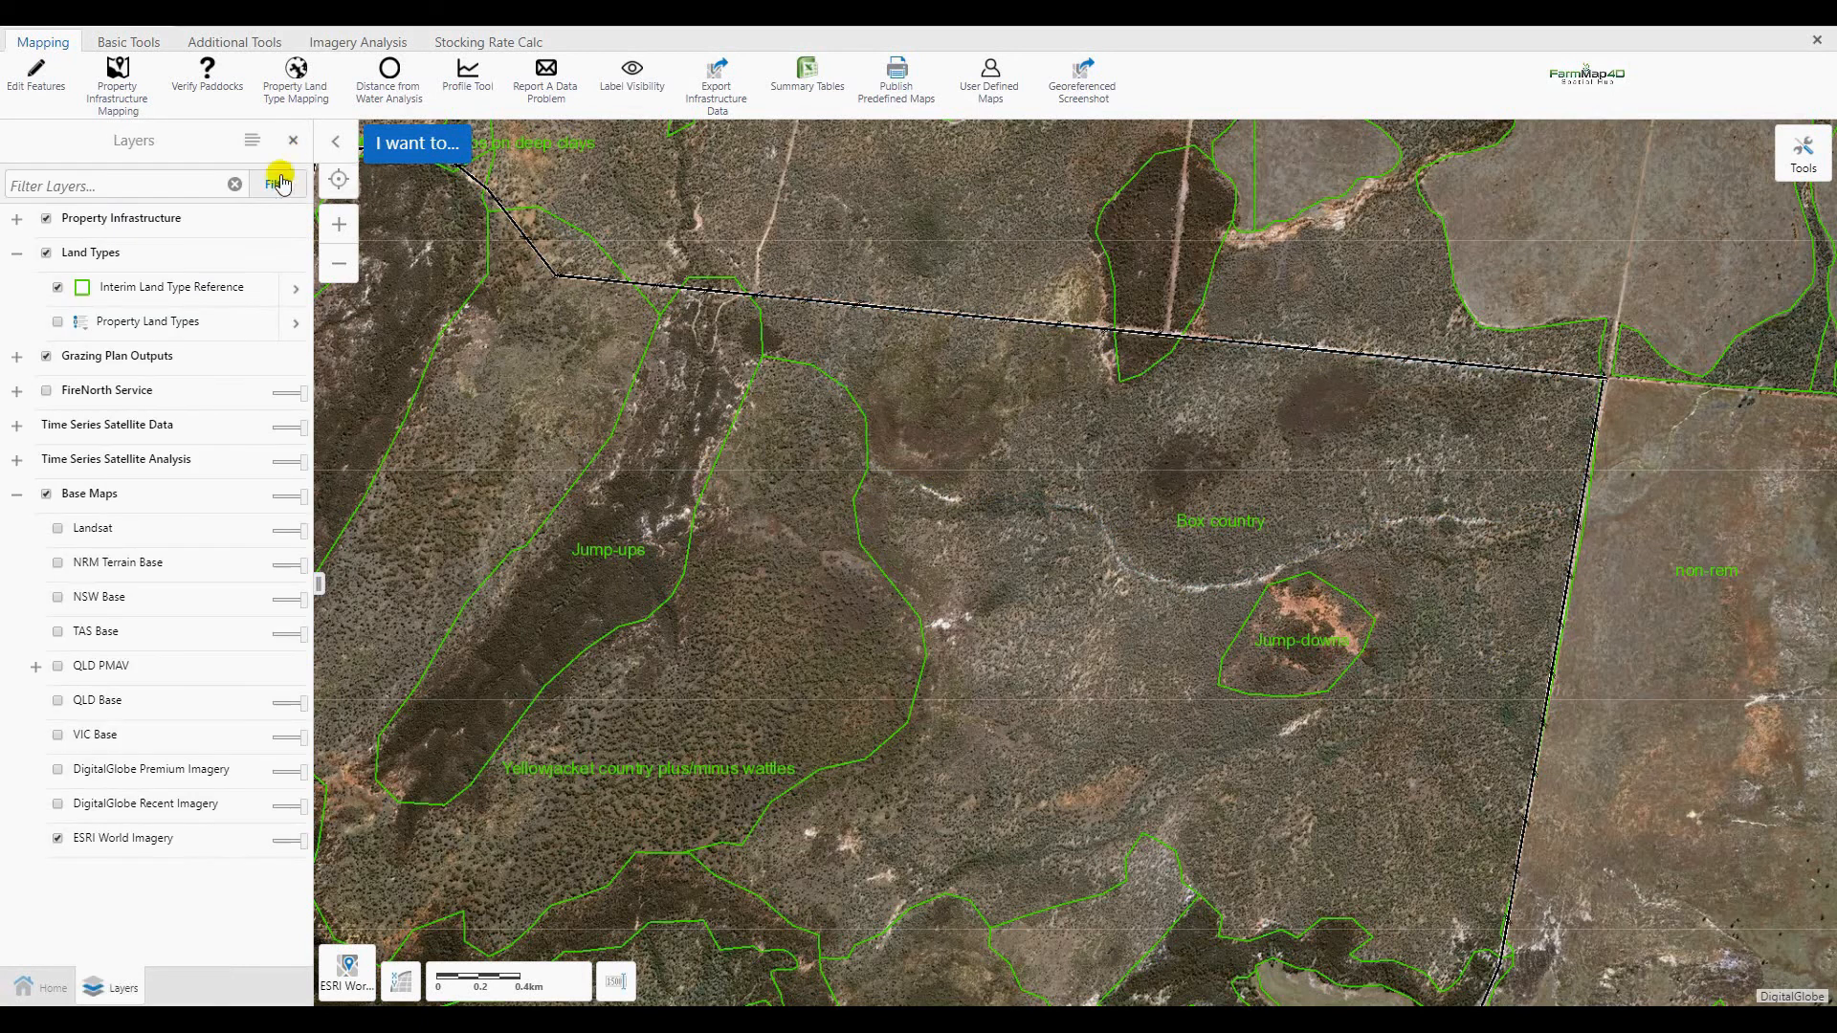
Step: Hide the Interim Land Type Reference layer, show Property Land Types instead, and bring the whole property into view
click(57, 287)
click(57, 321)
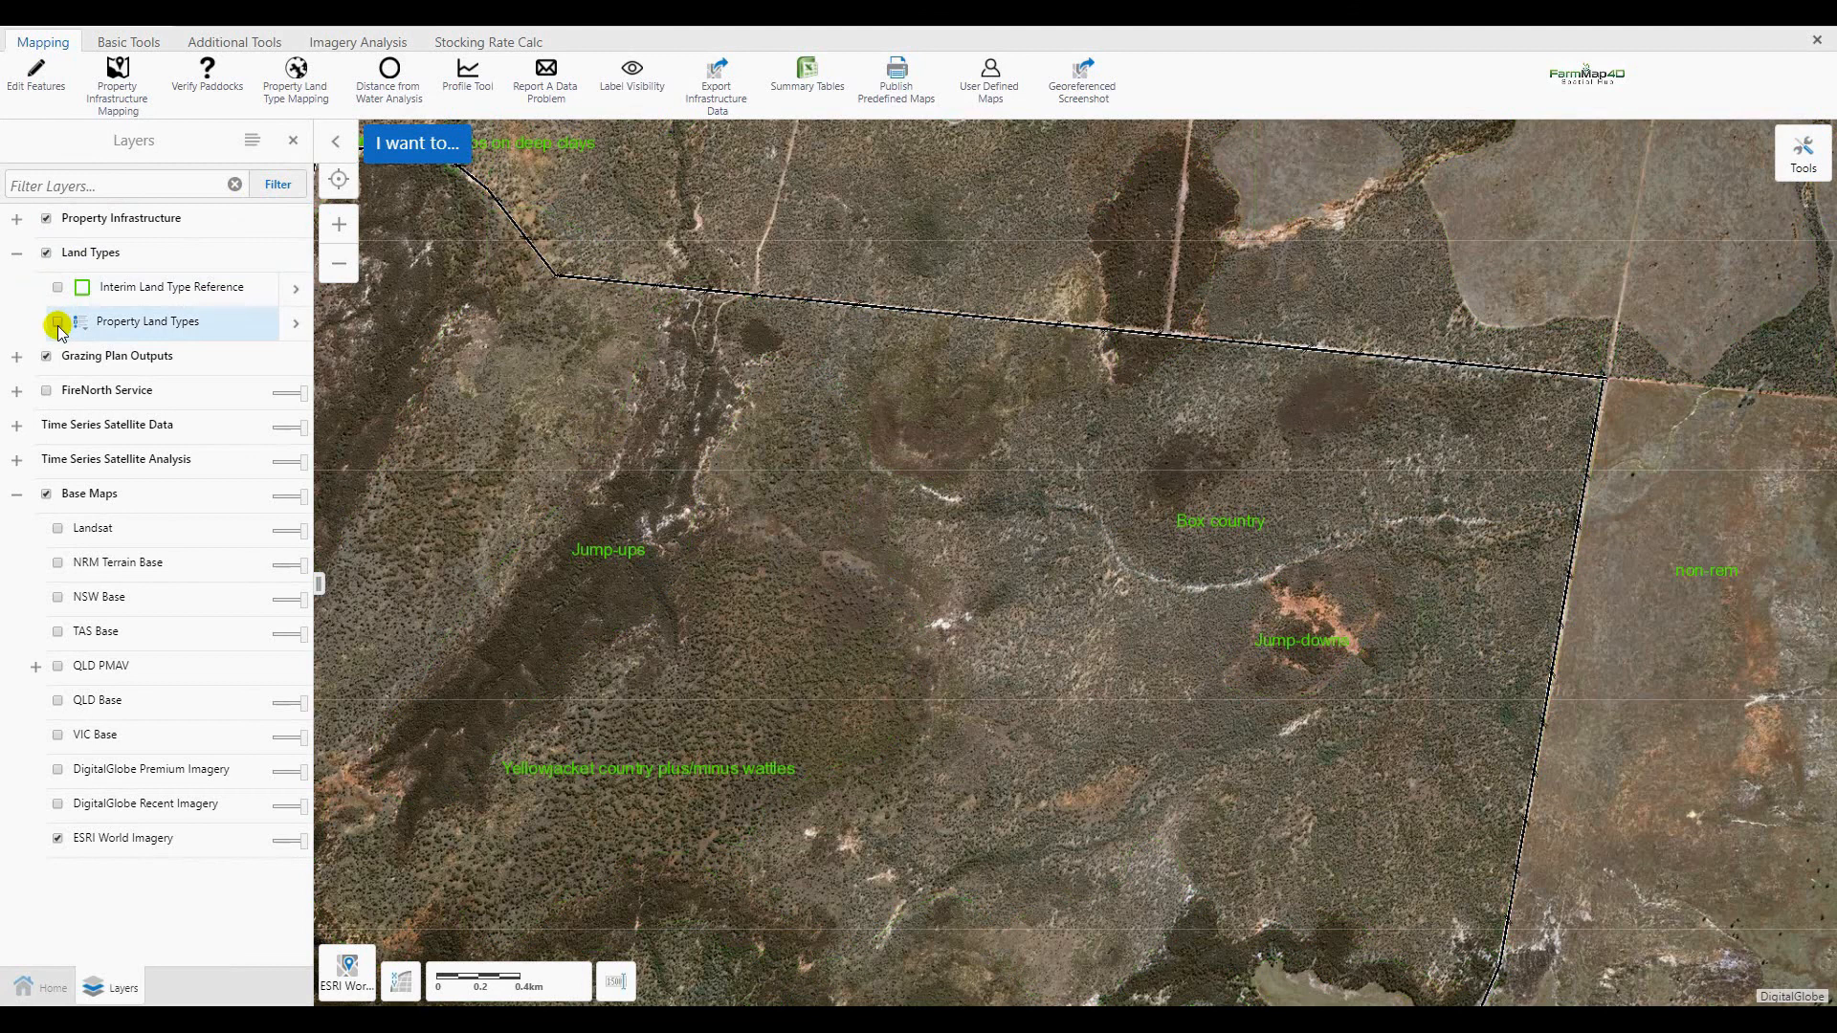
scroll(534, 469, down, 1)
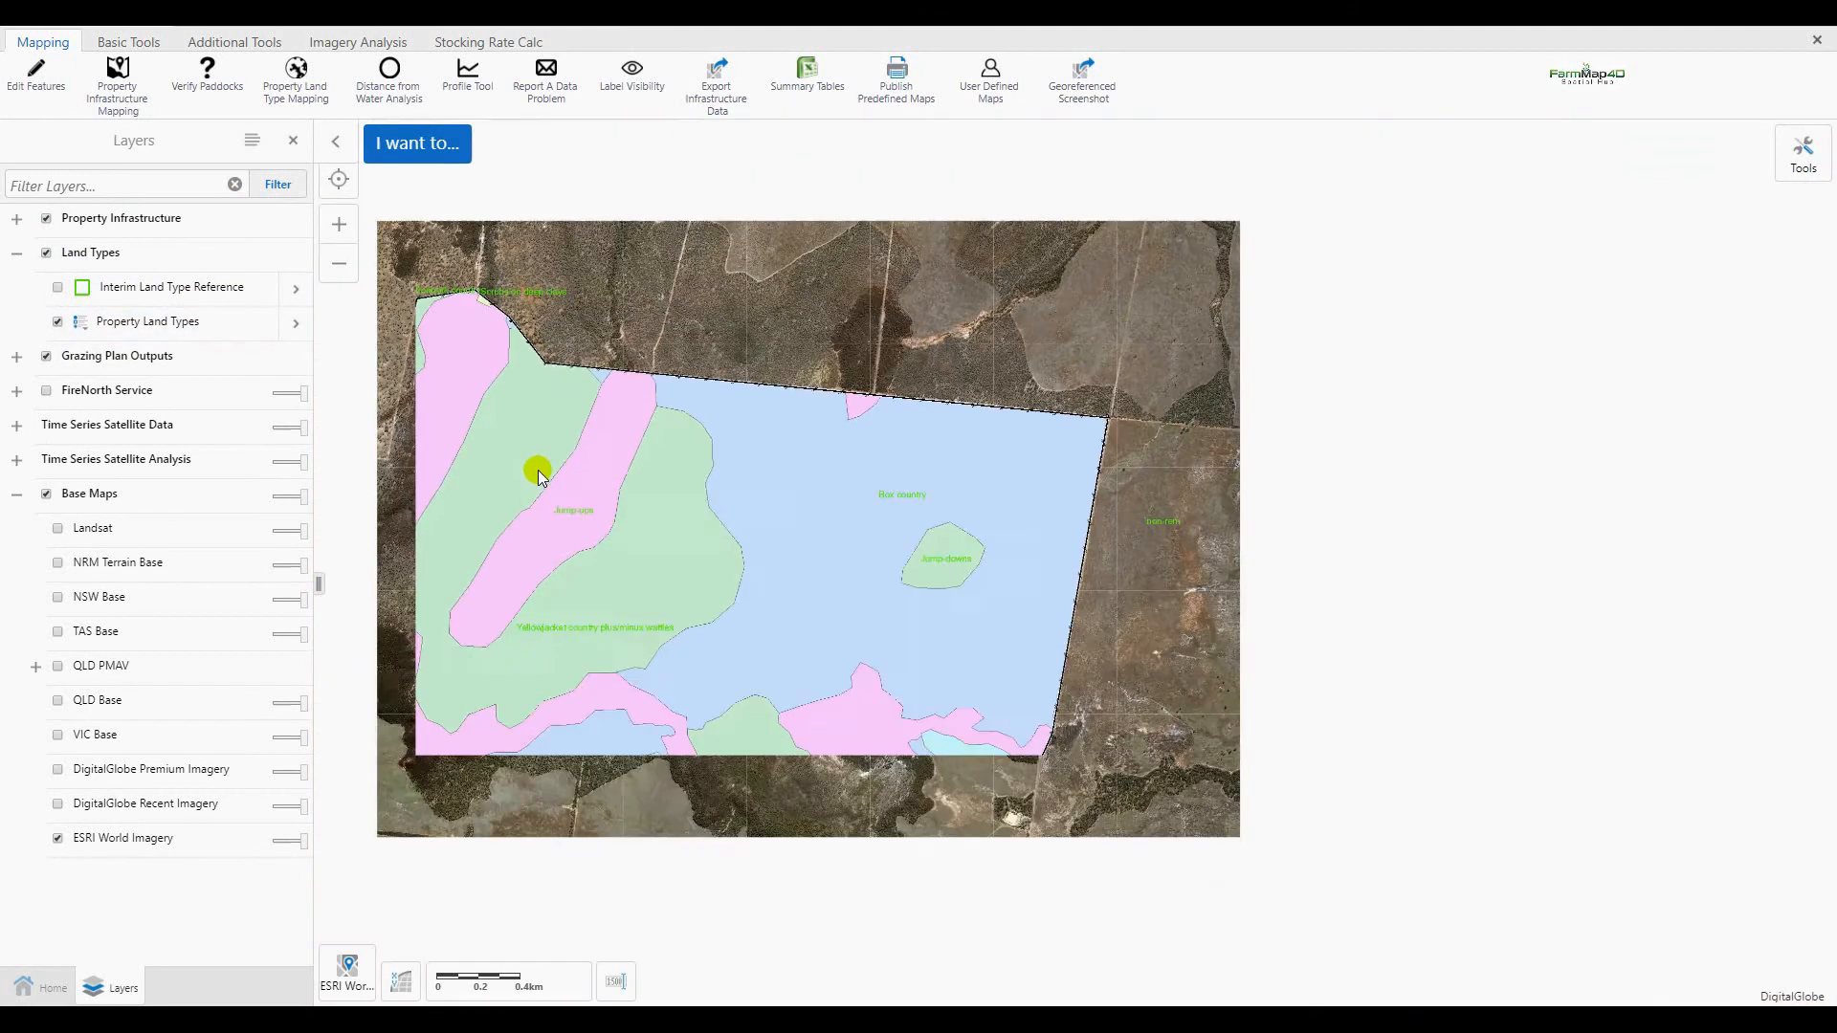
drag(537, 490, 968, 403)
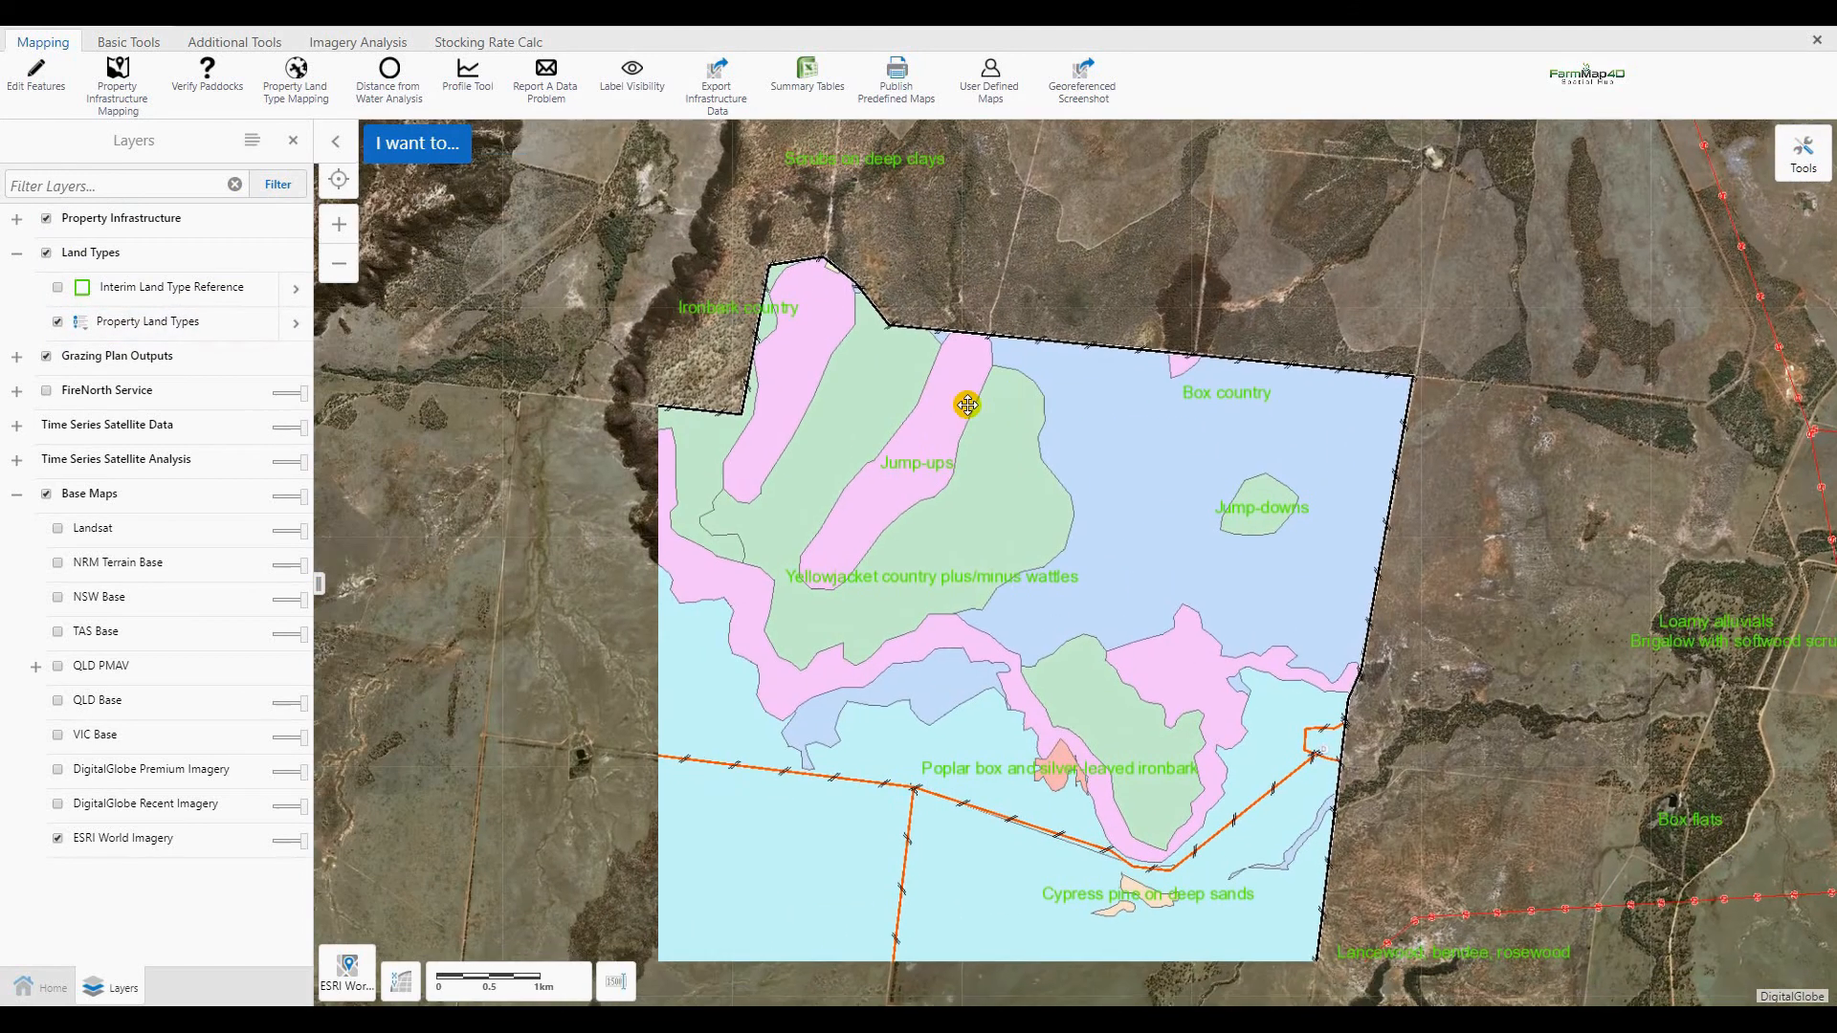
drag(901, 553, 889, 442)
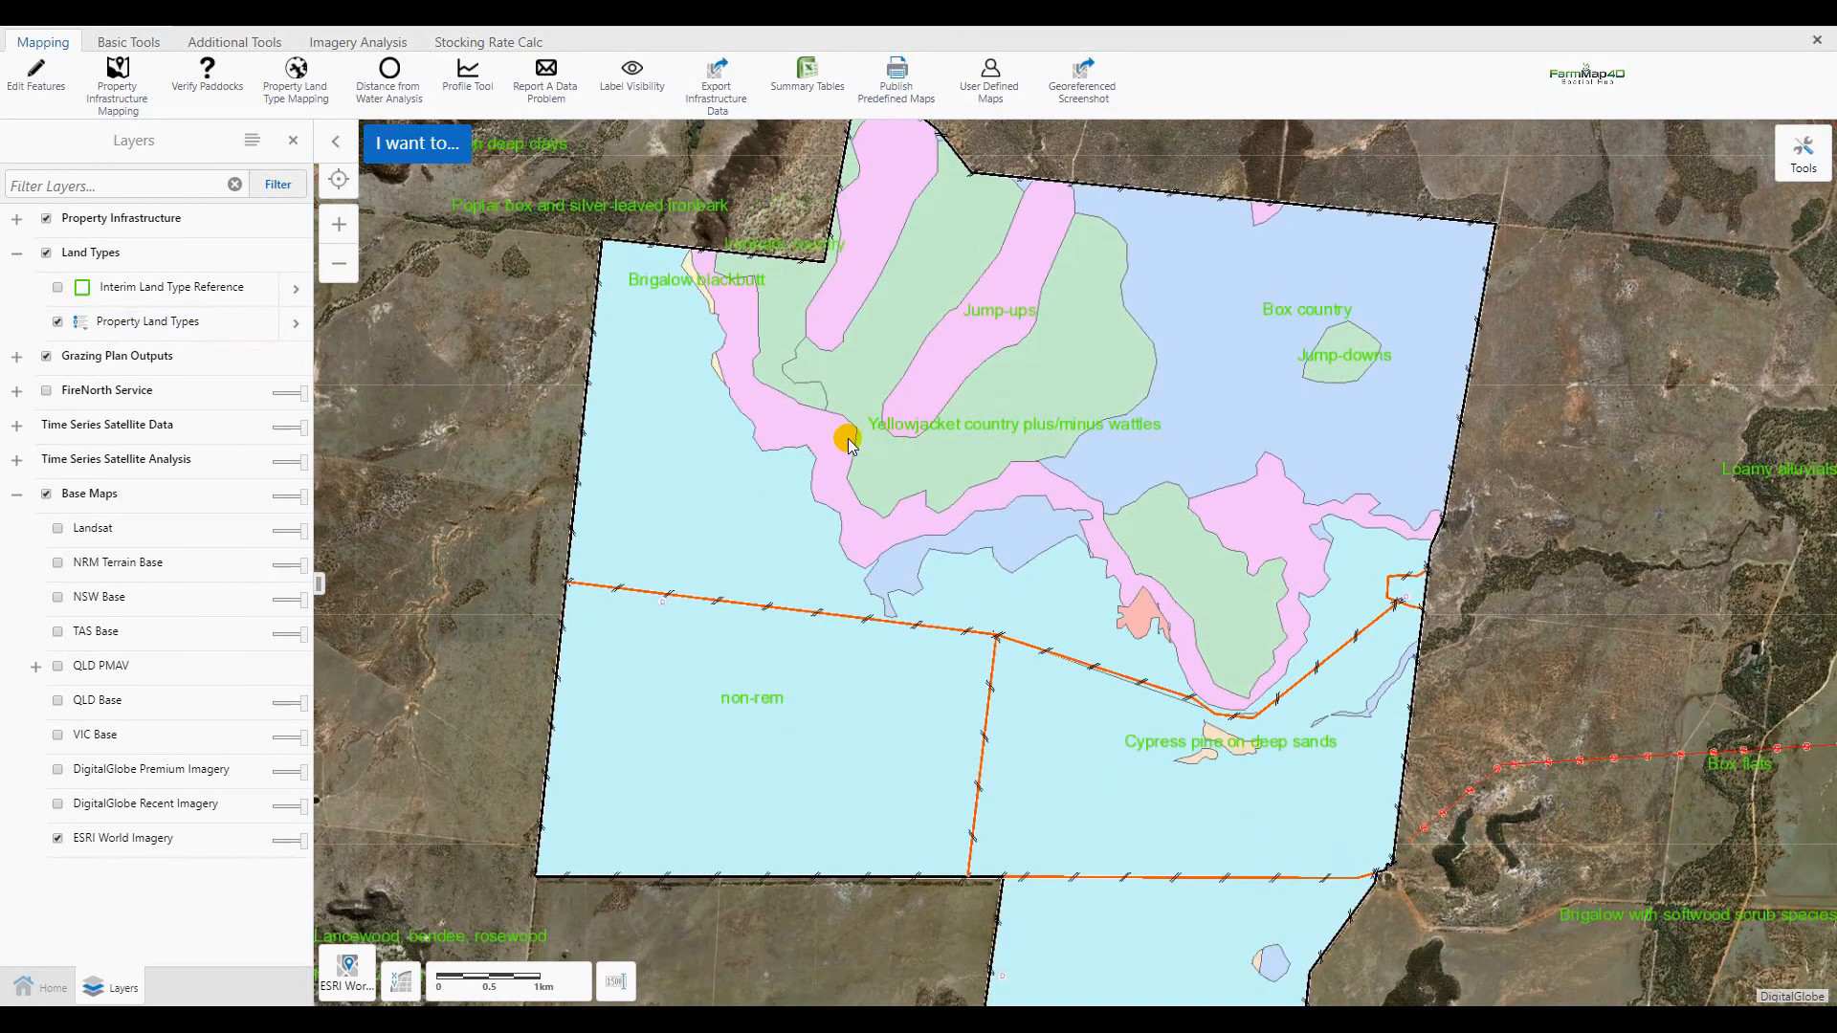
scroll(849, 445, down, 1)
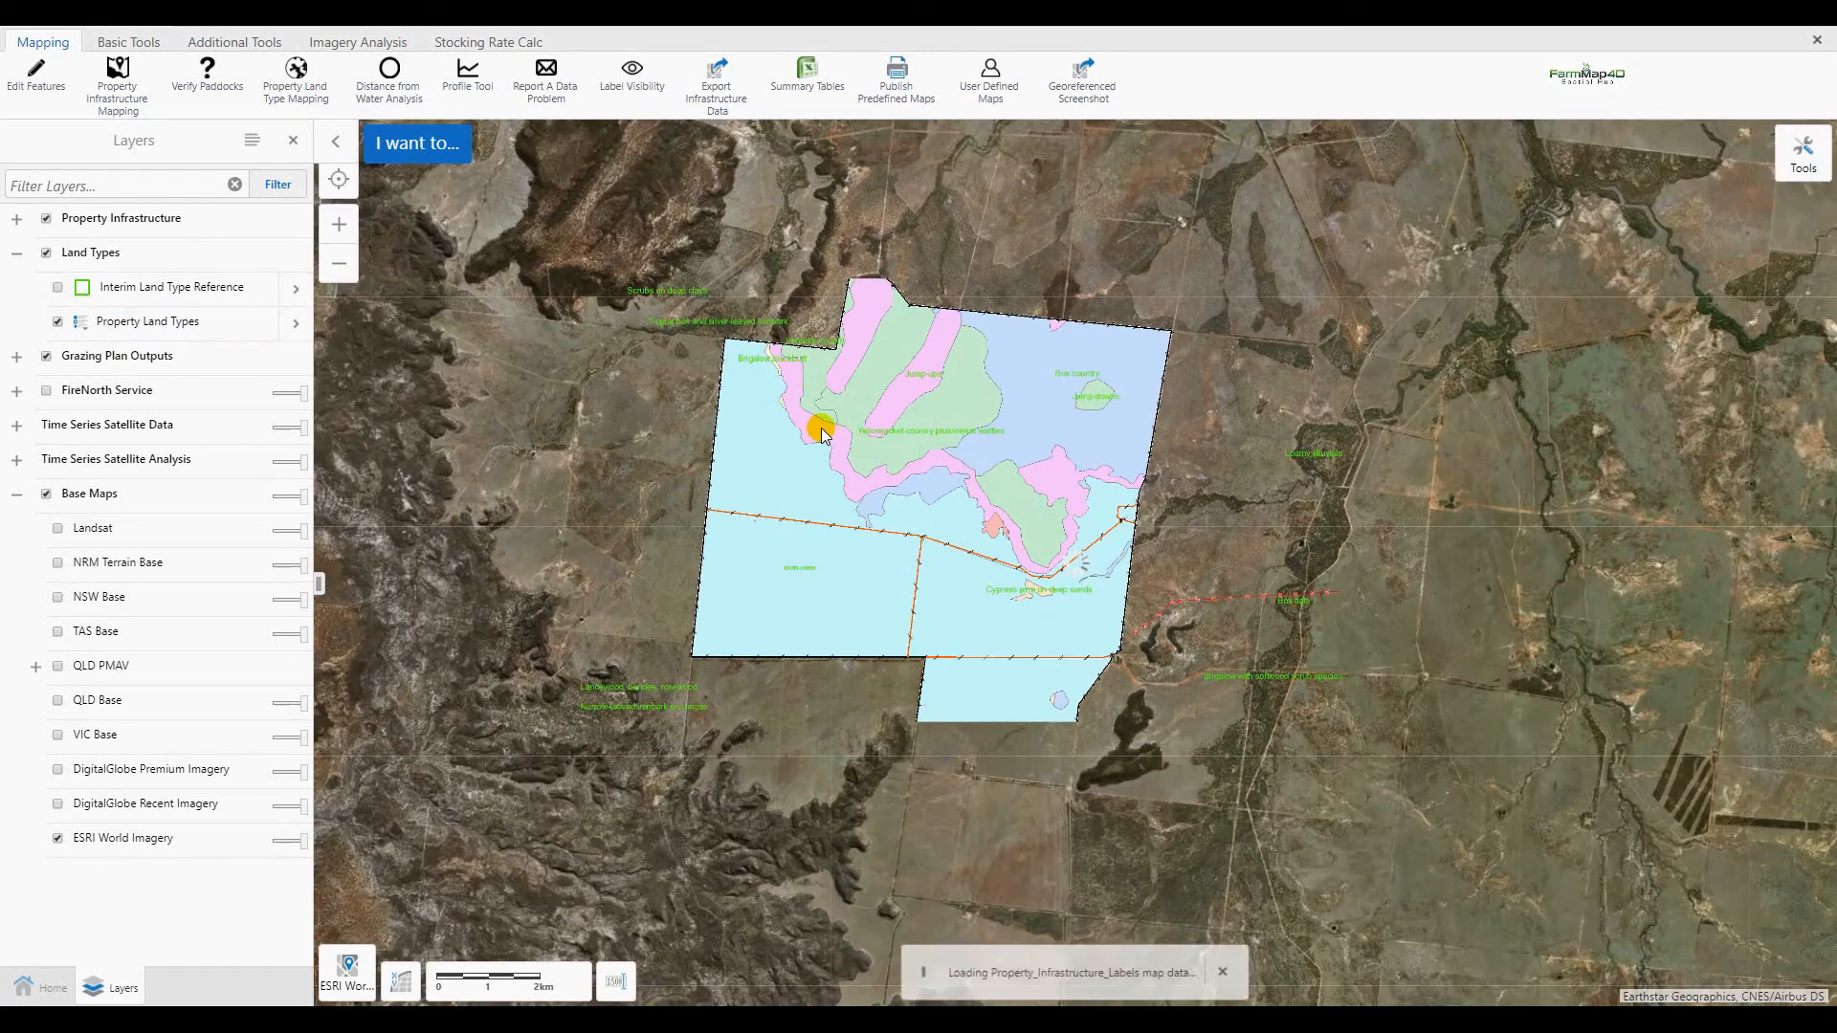